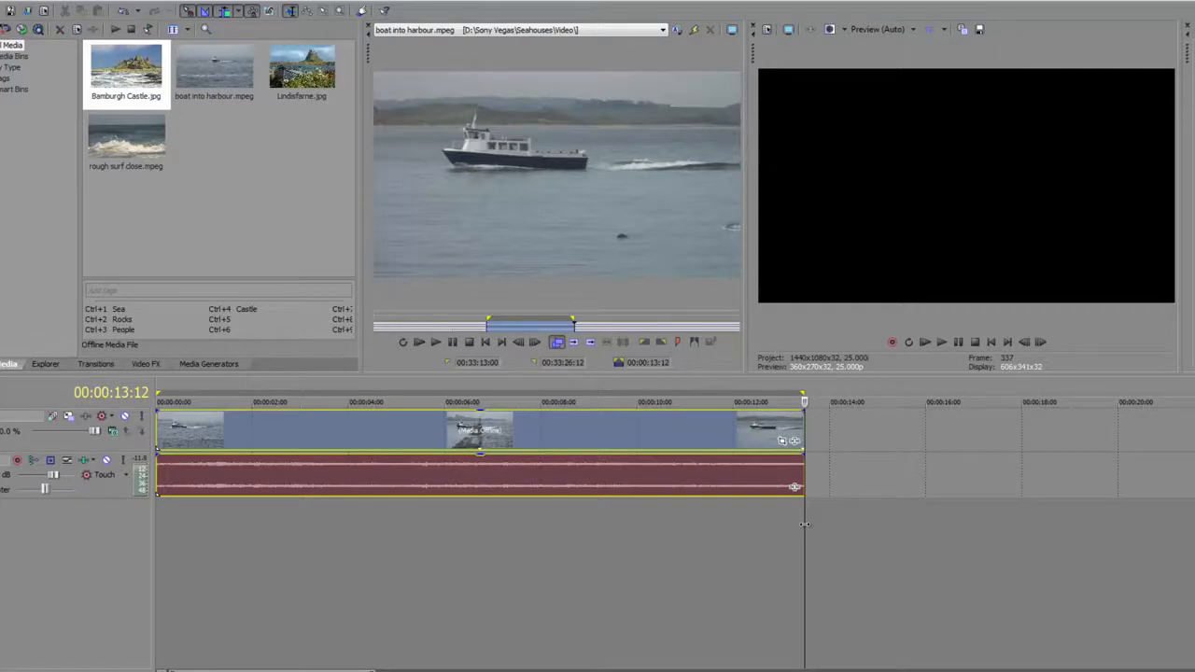
Return to the timeline start, open Event Pan/Crop for the boat into harbour video clip and enable its mask.
drag(804, 525, 147, 572)
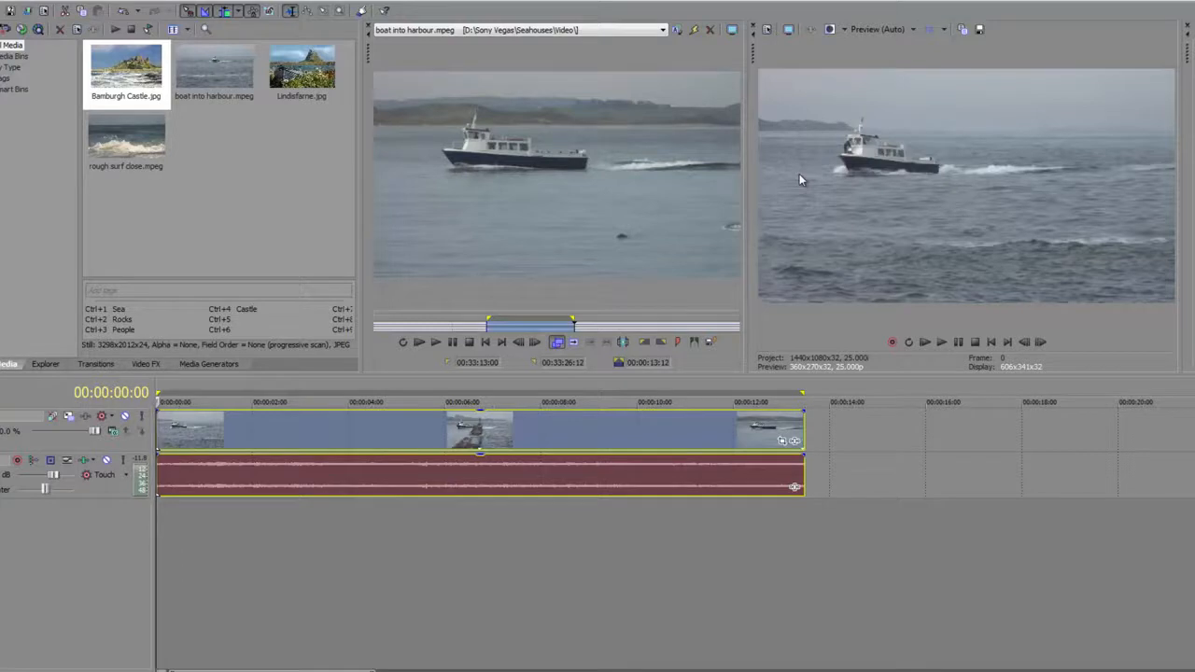
click(787, 439)
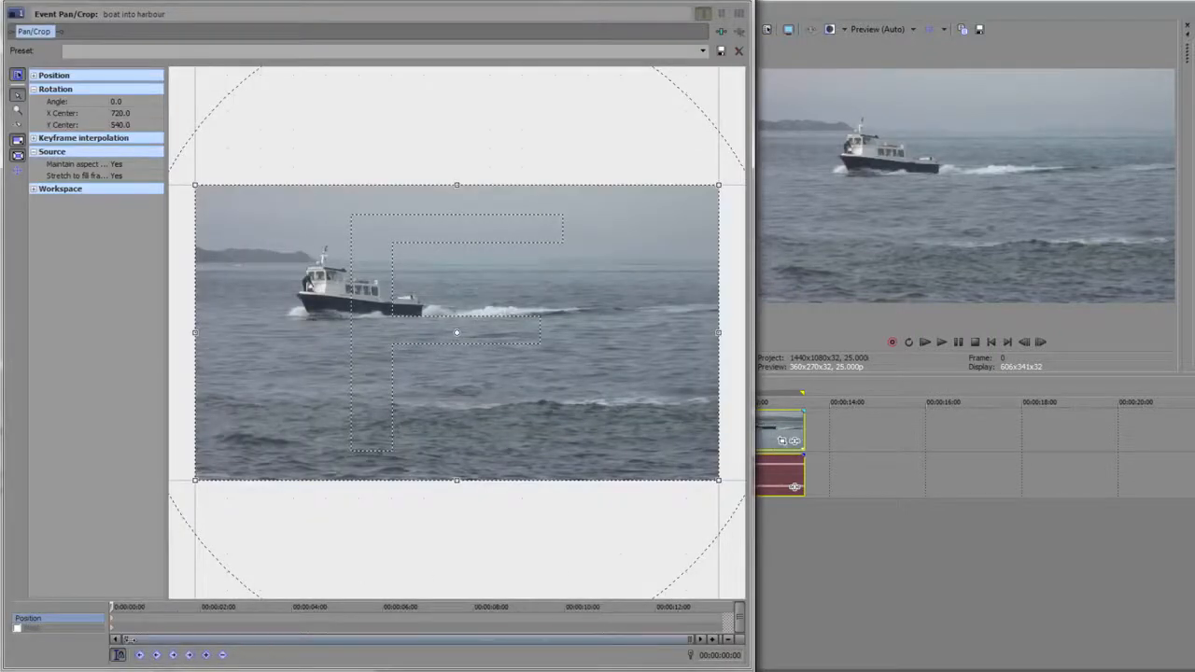
click(16, 630)
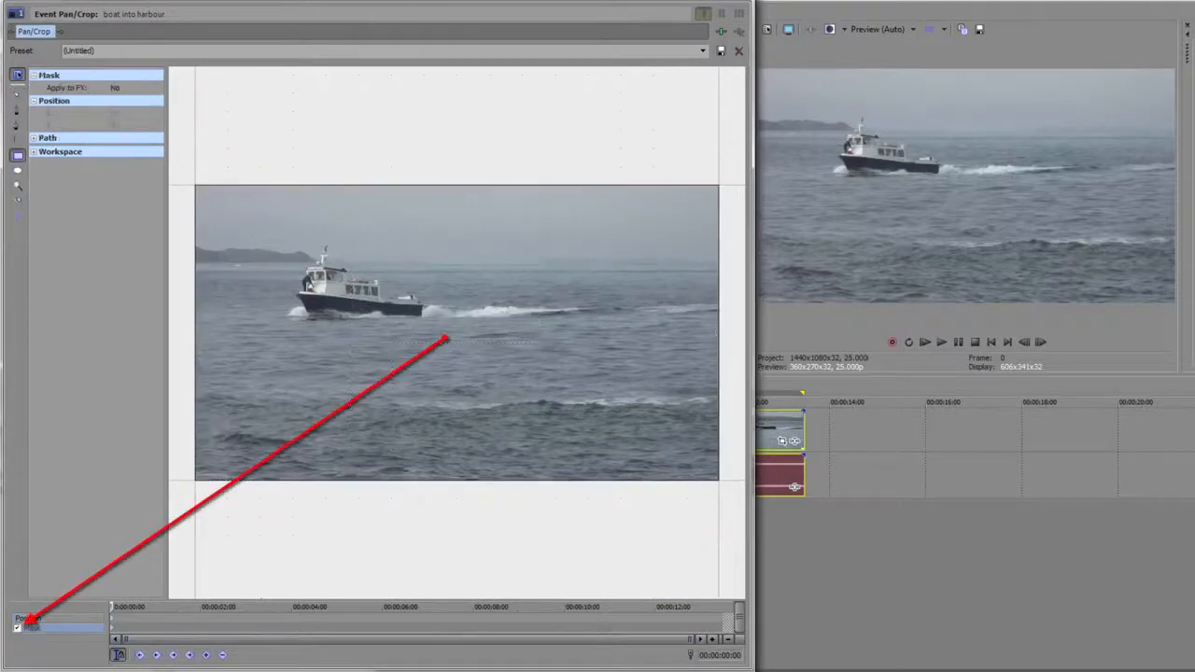
Draw a rectangular mask with rounded corners around the boat, centred at about X 450, Y 386, and slightly feather its edges.
click(19, 156)
drag(270, 232, 448, 352)
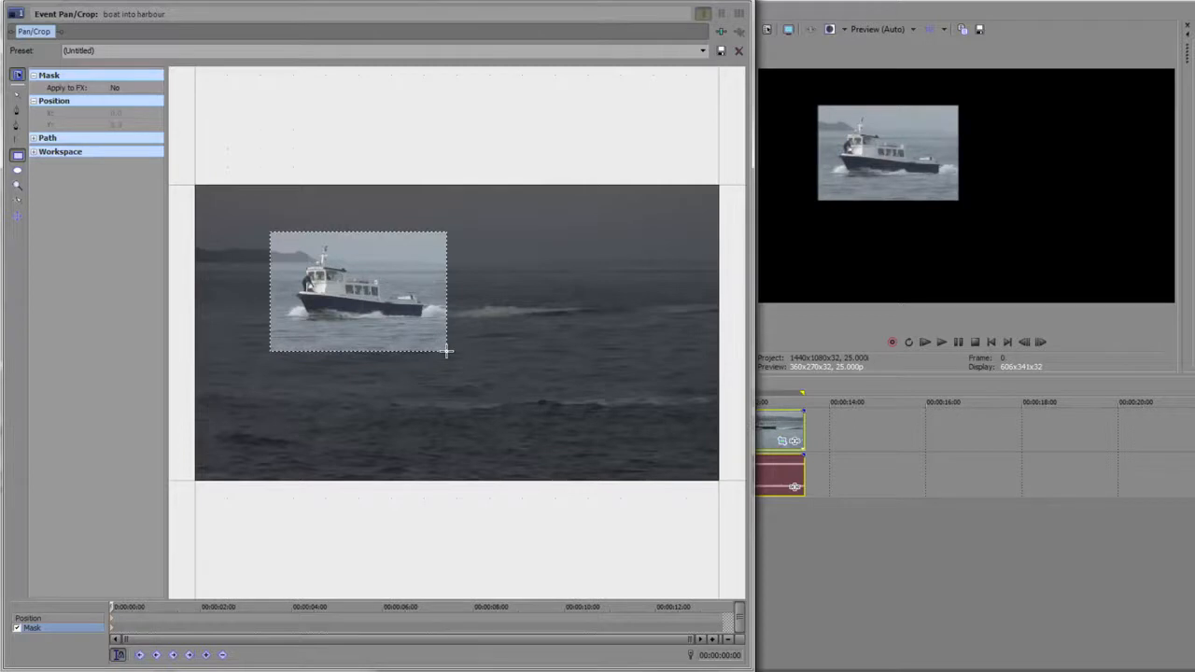
scroll(447, 351, up, 2)
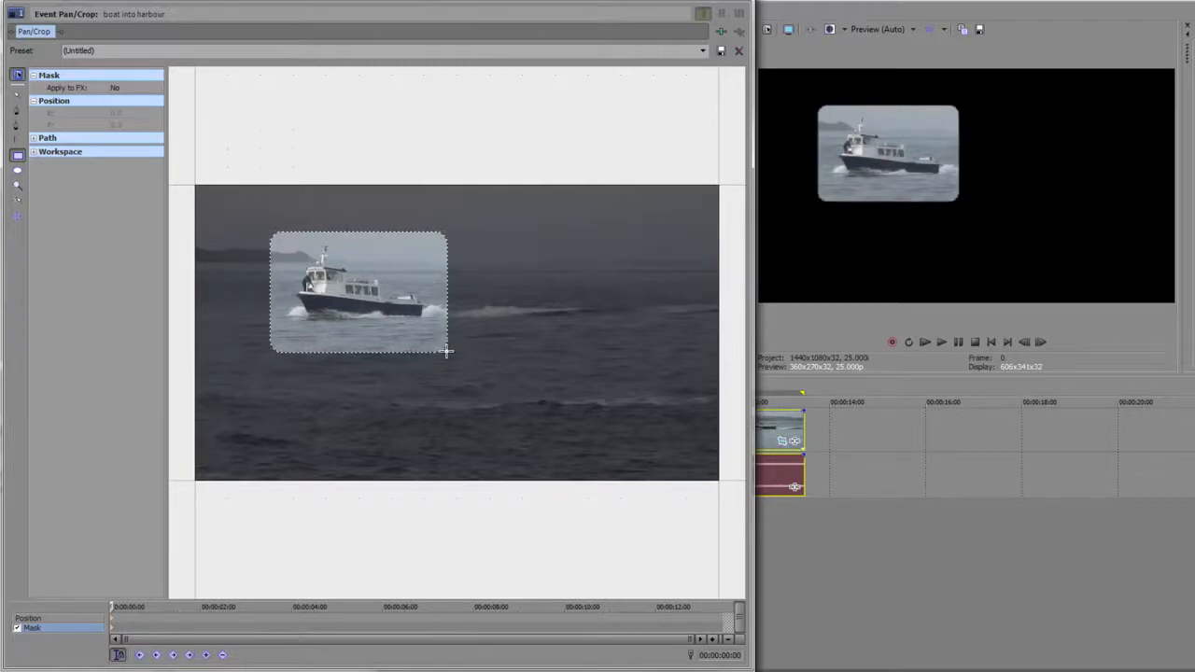
drag(447, 351, 446, 350)
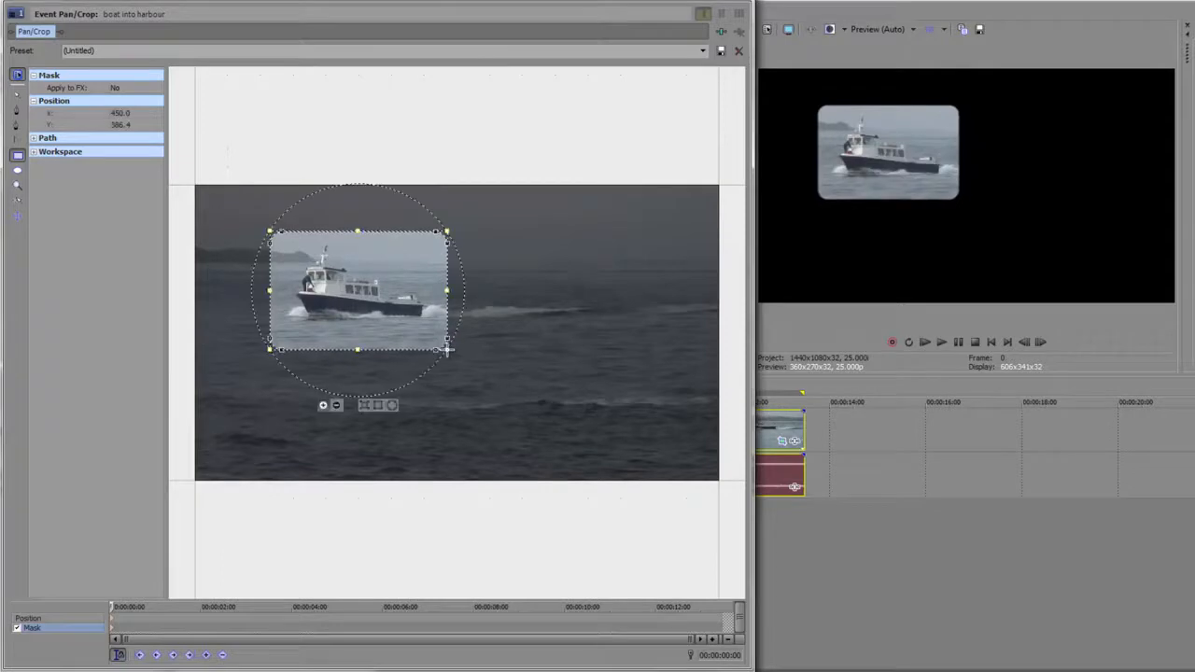
click(389, 407)
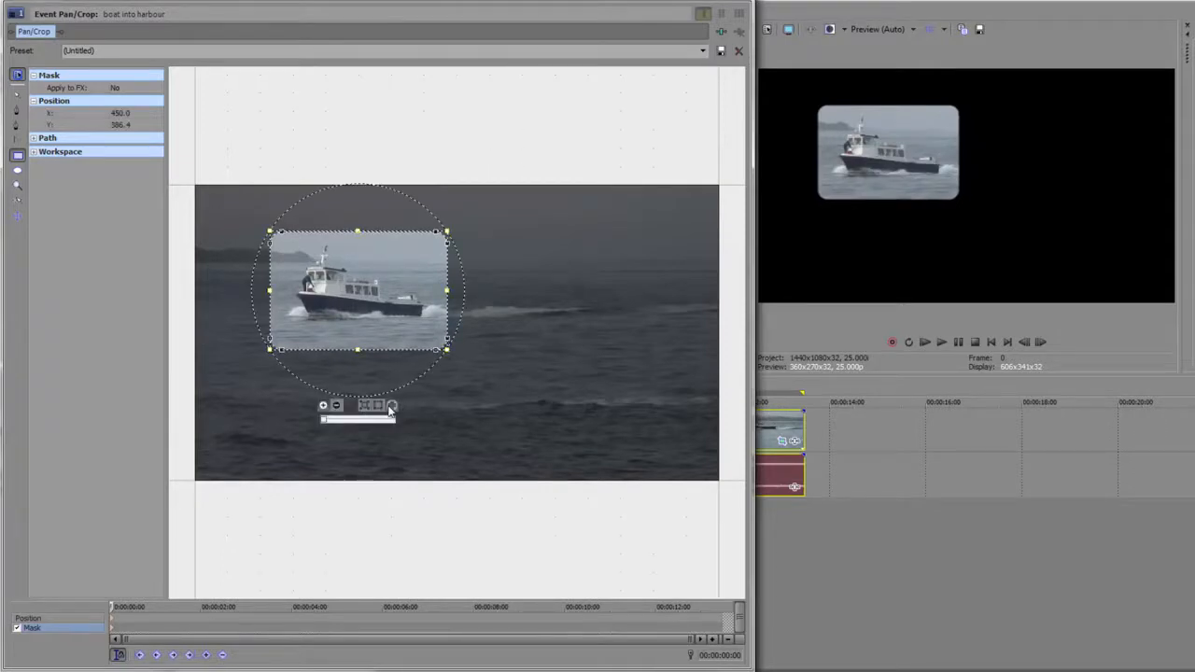
click(328, 421)
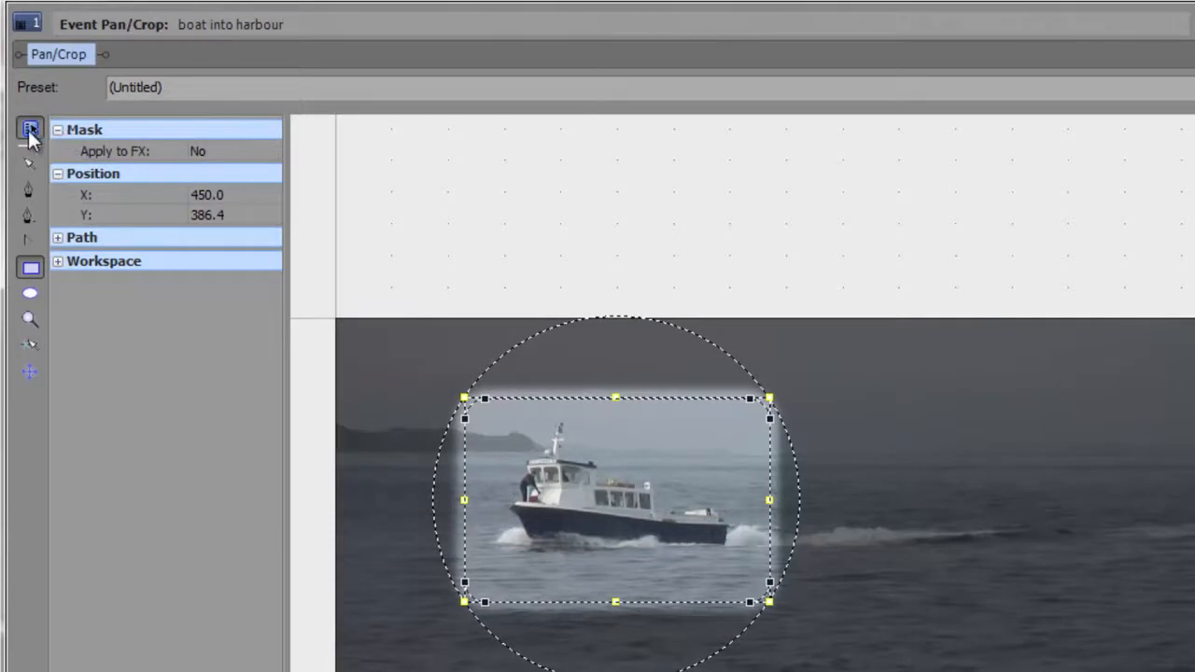
click(29, 130)
click(29, 130)
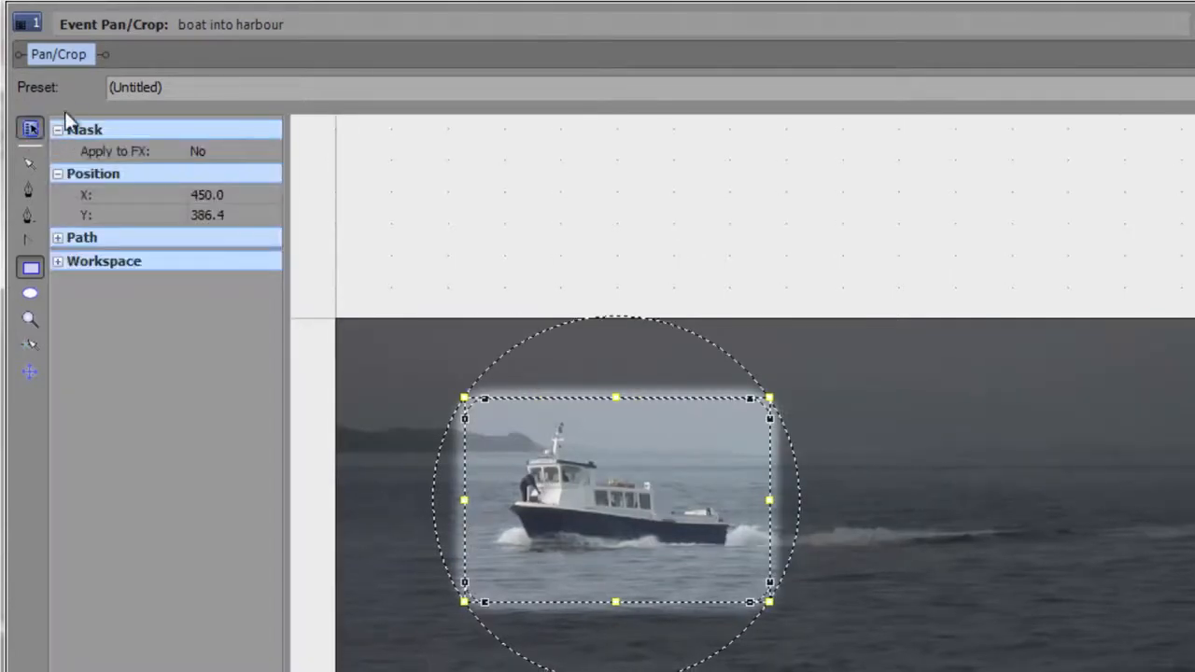
click(58, 130)
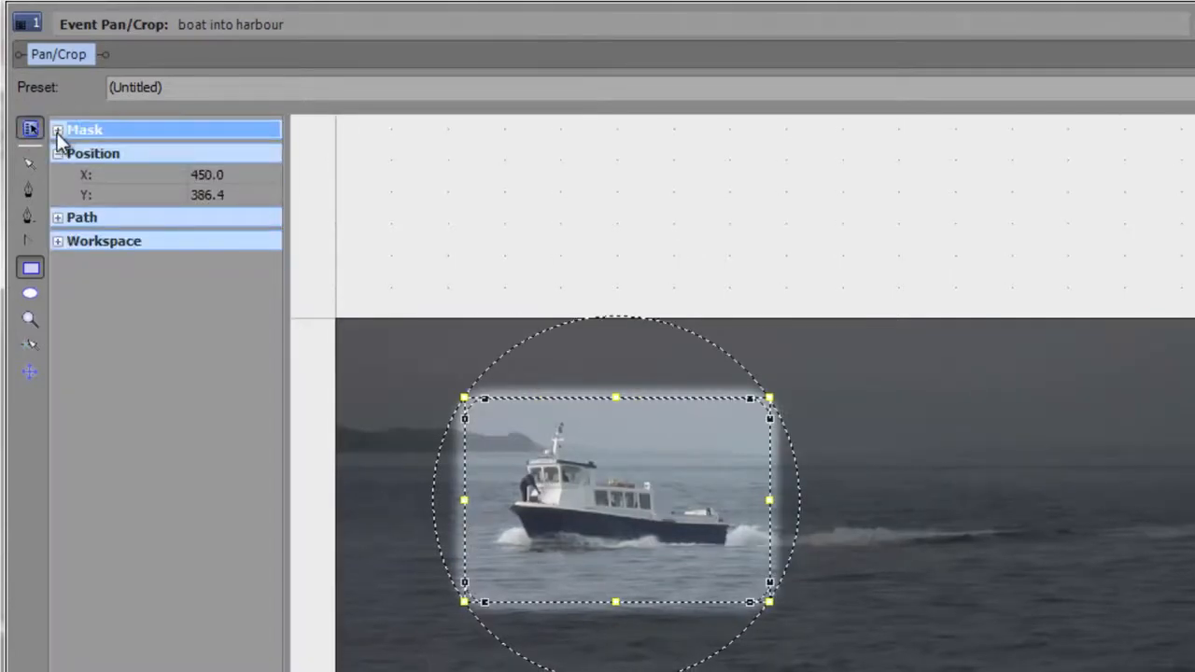
click(58, 130)
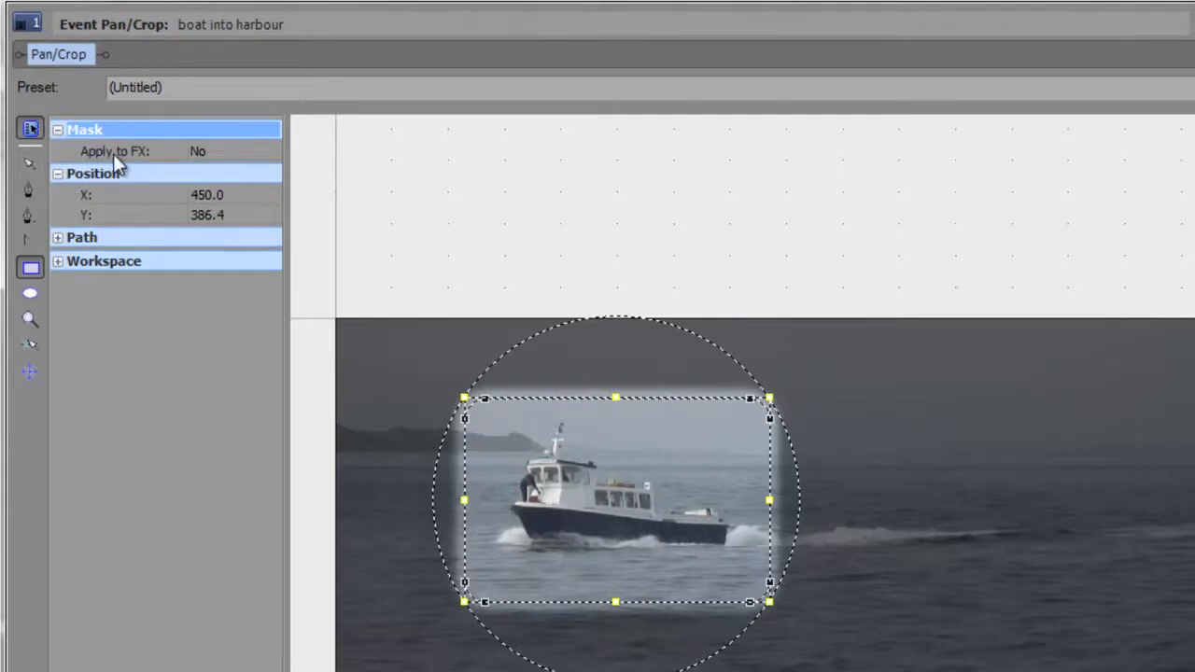
Set the mask's Apply to FX option to Yes, comparing the preview with the No setting.
click(199, 154)
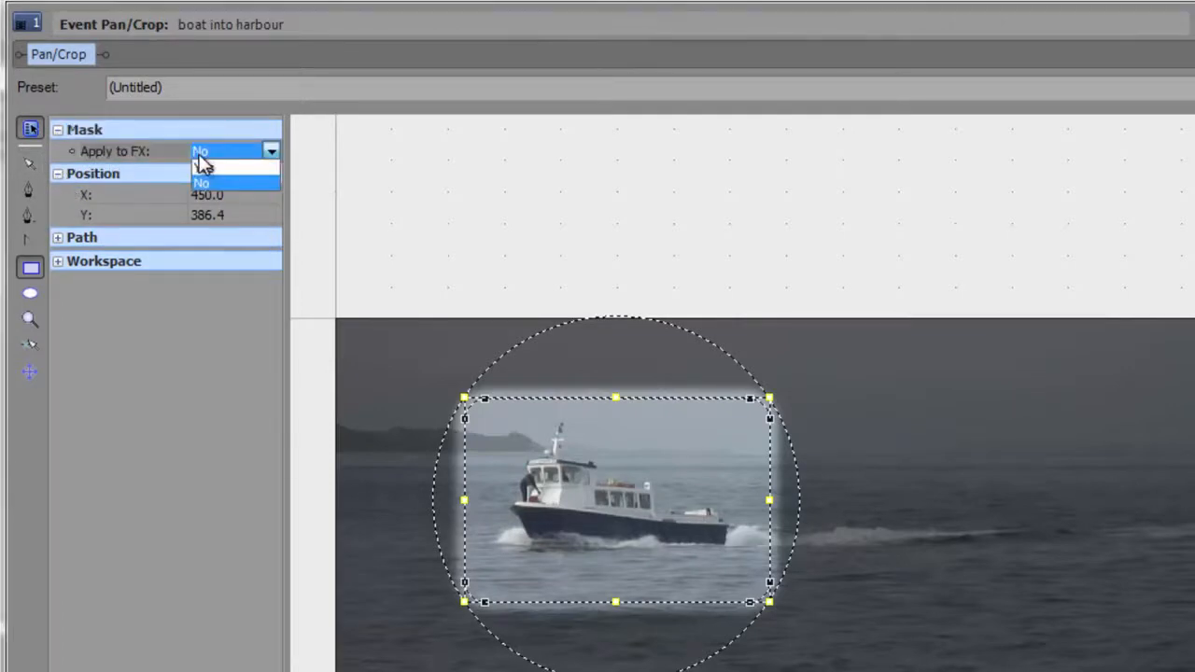
click(204, 168)
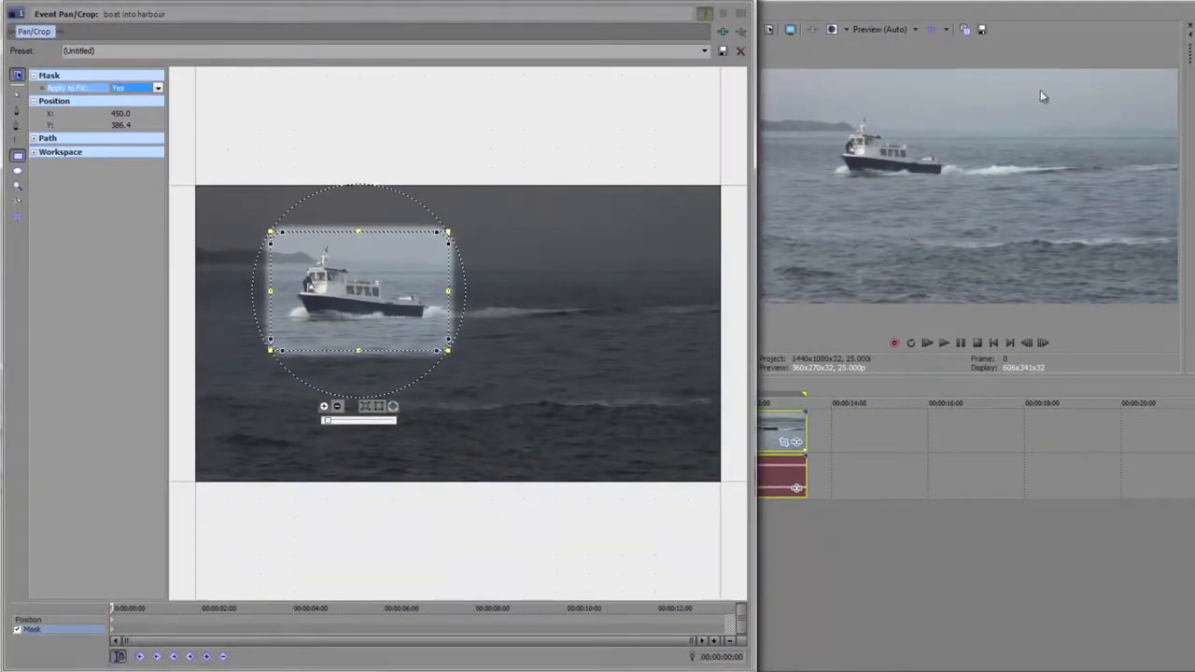
click(157, 88)
click(135, 108)
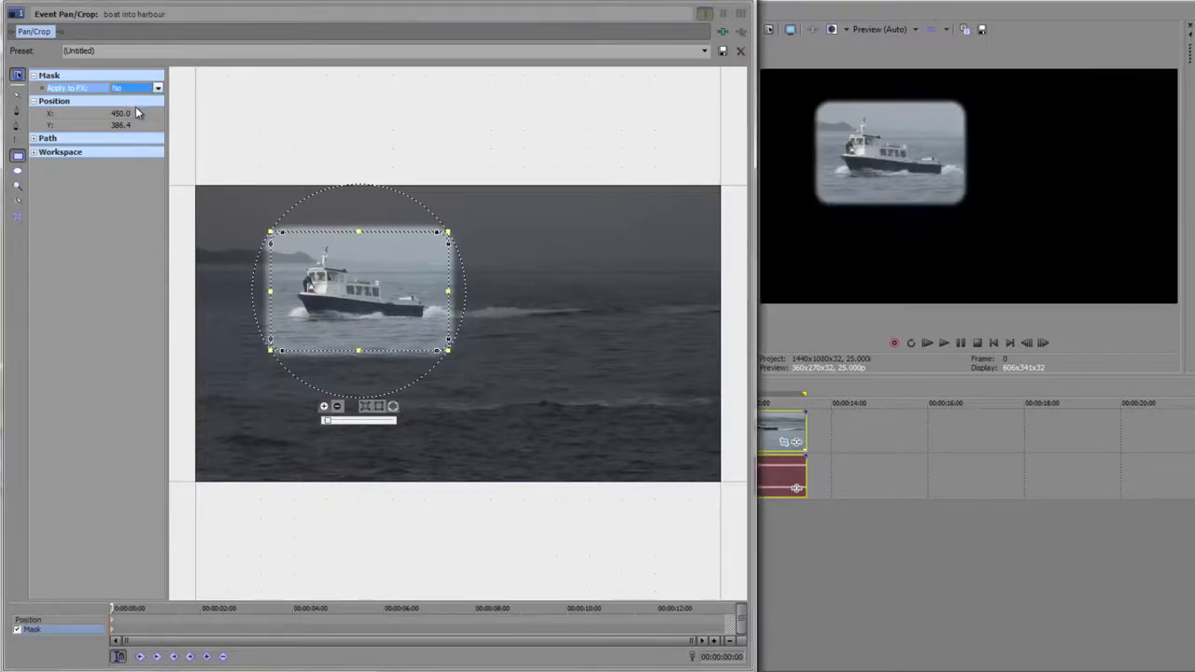
click(157, 88)
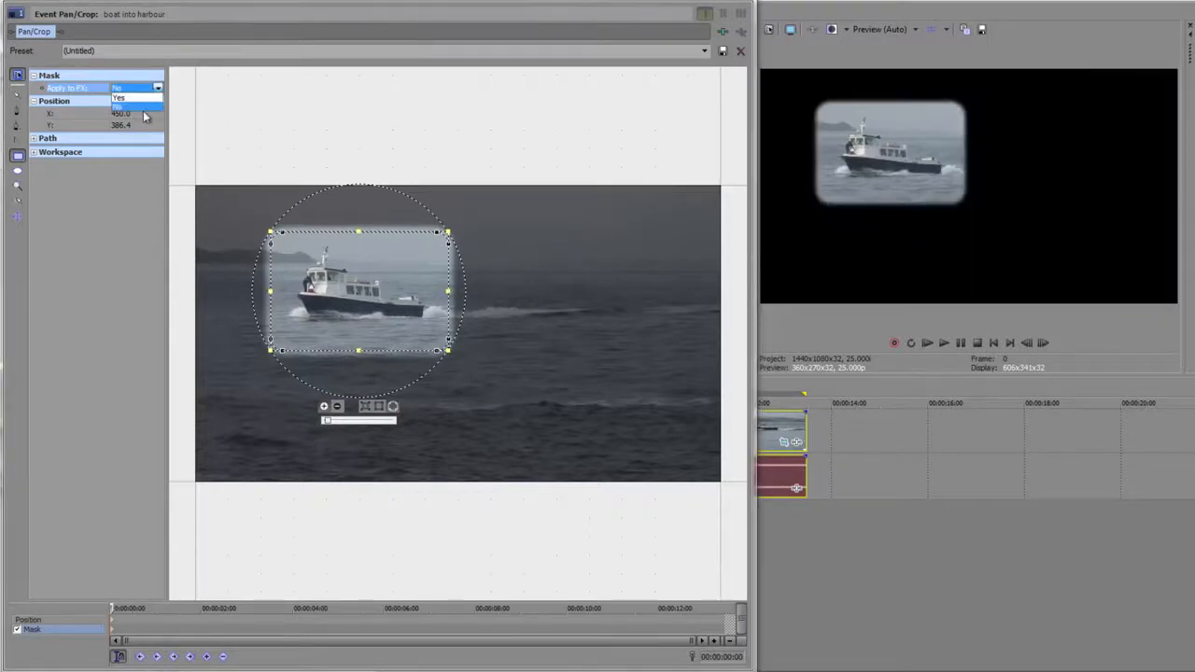
click(142, 98)
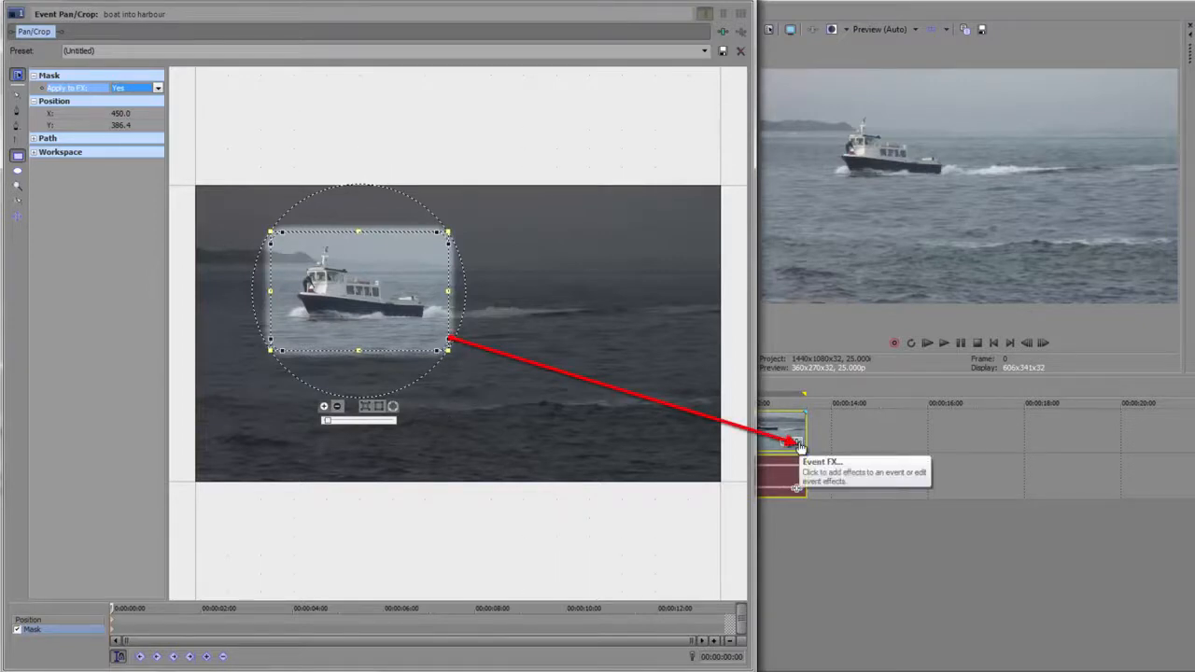
Add the Sony Pixelate effect to the clip's effect chain.
click(724, 34)
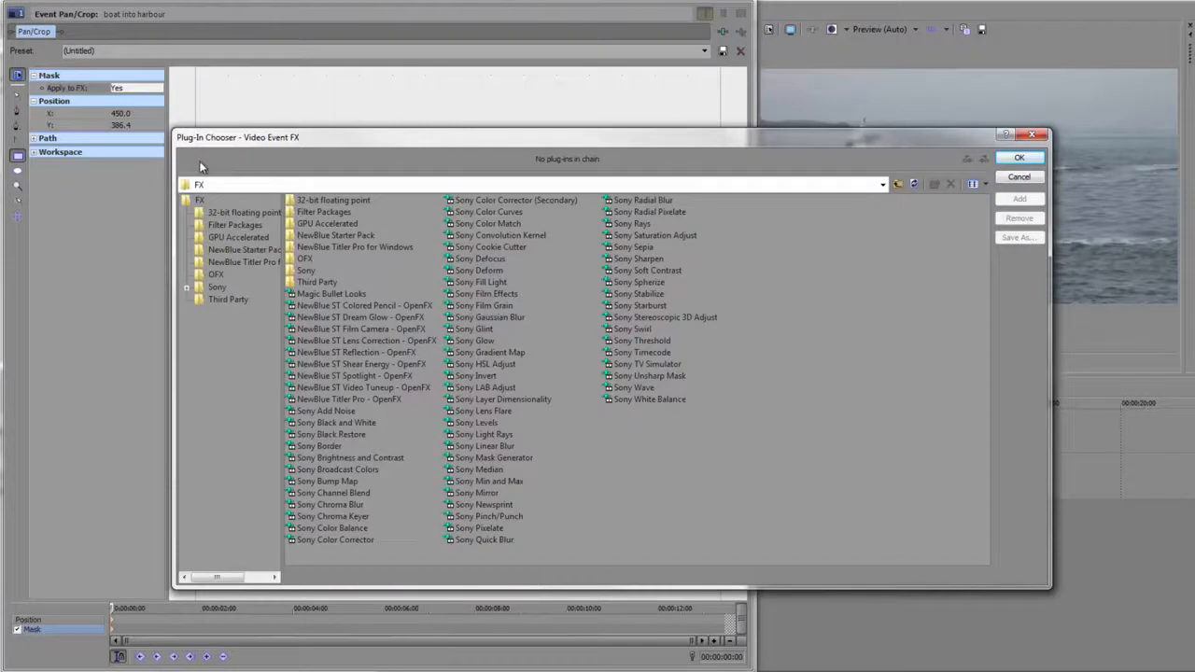
click(498, 529)
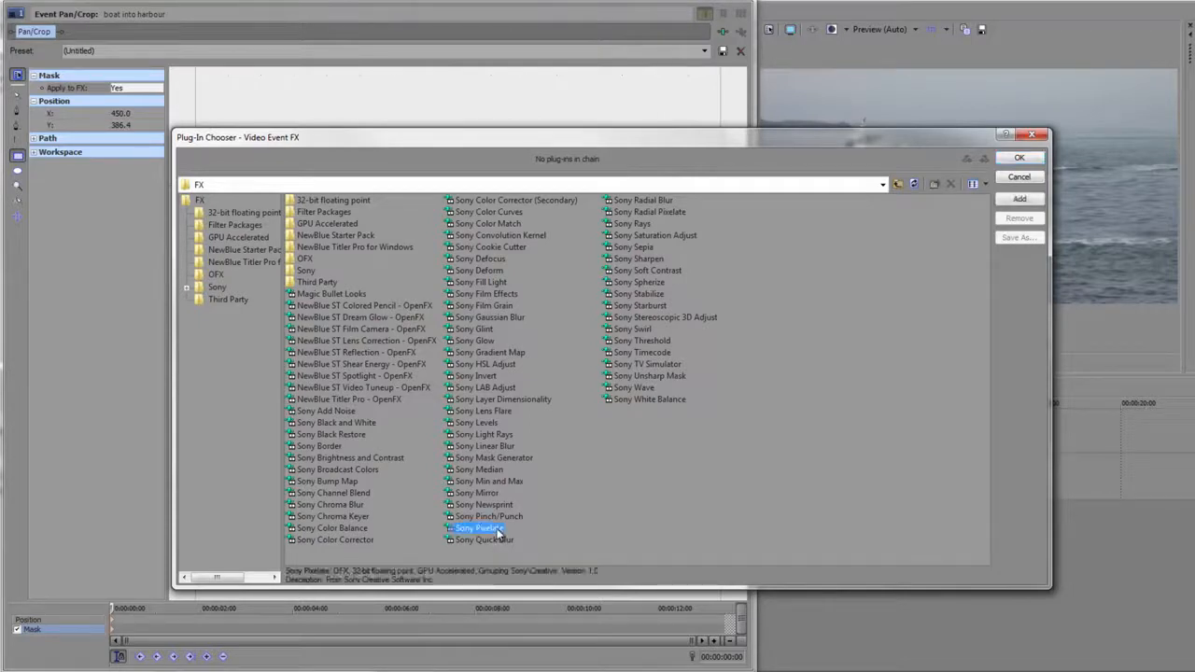
double_click(498, 529)
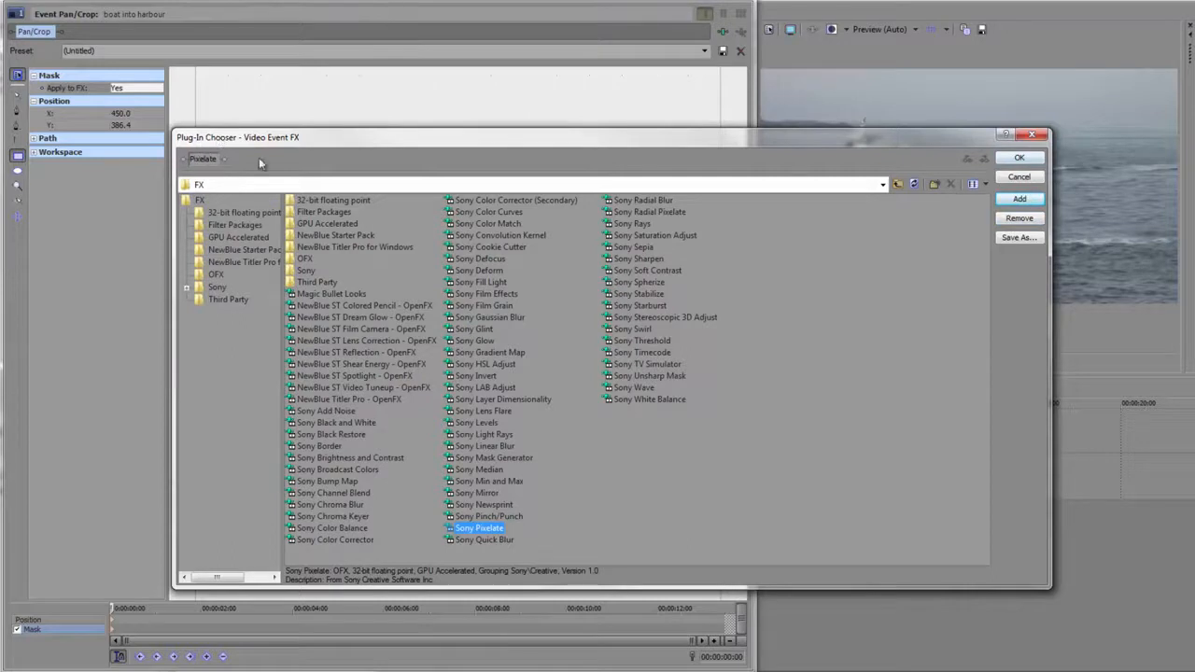
click(1018, 158)
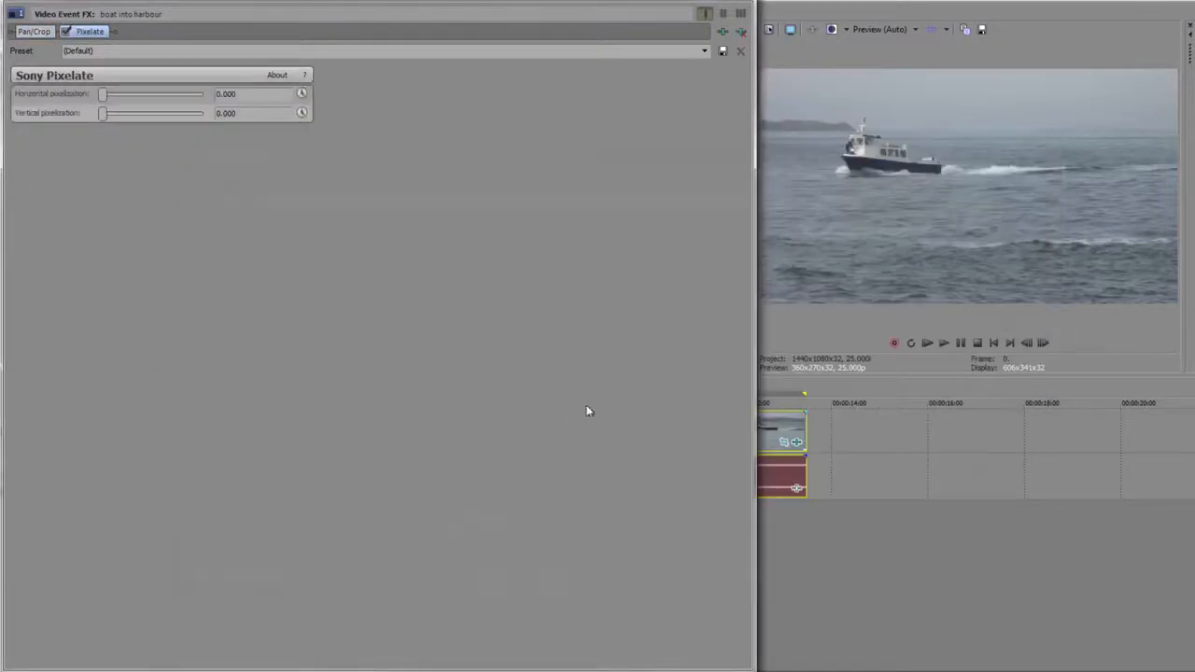
Set the Pixelate effect's horizontal pixelization to about 0.905 and vertical pixelization to about 0.898.
click(41, 33)
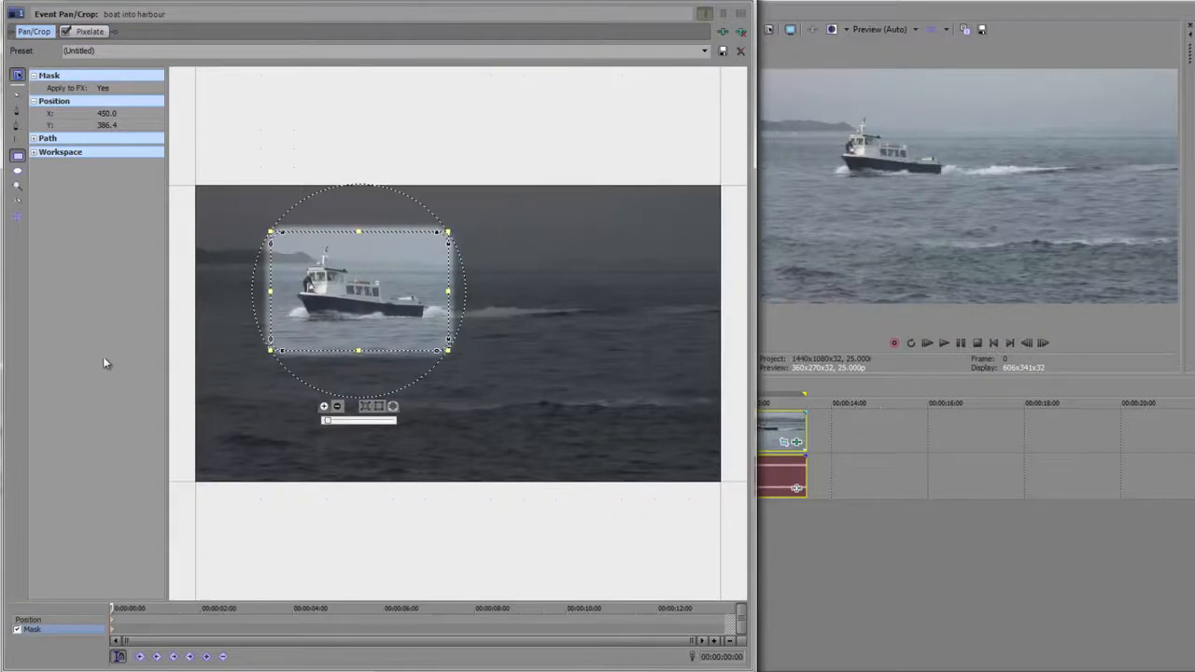
click(78, 30)
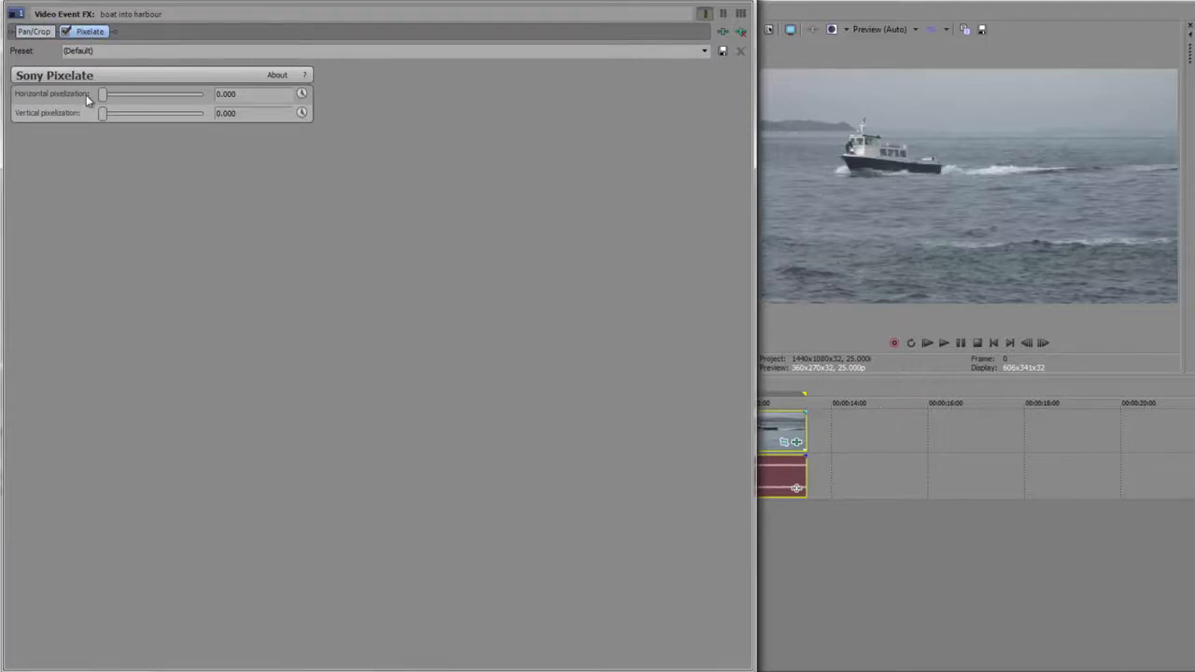
drag(103, 96, 195, 97)
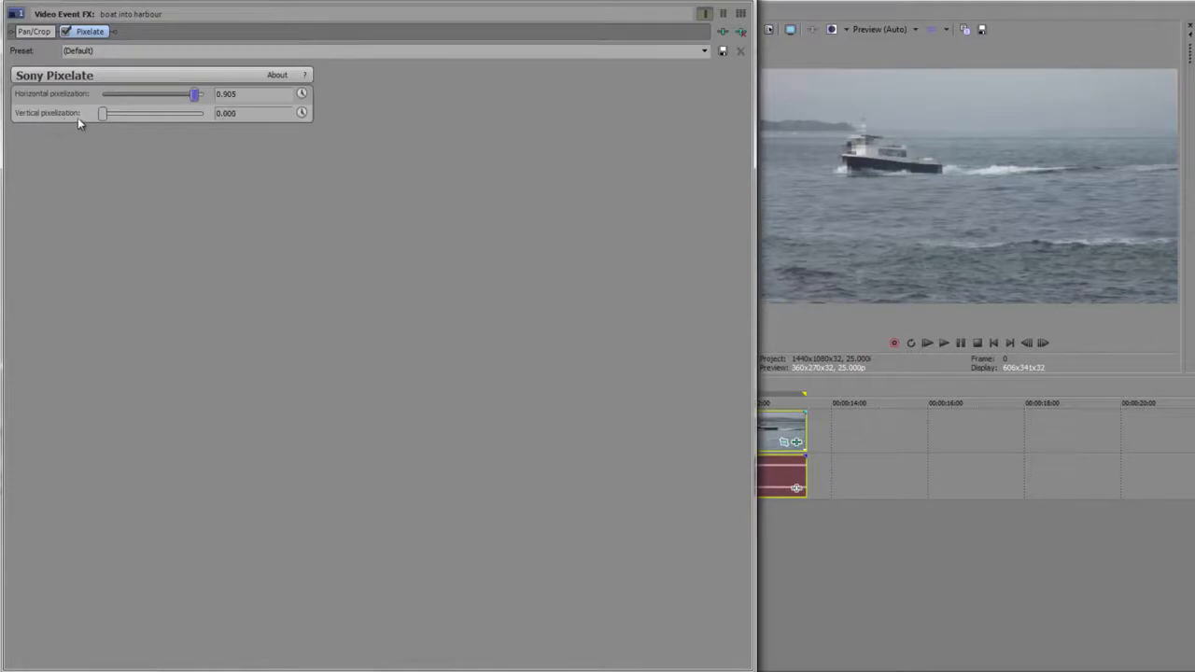
drag(102, 118, 194, 113)
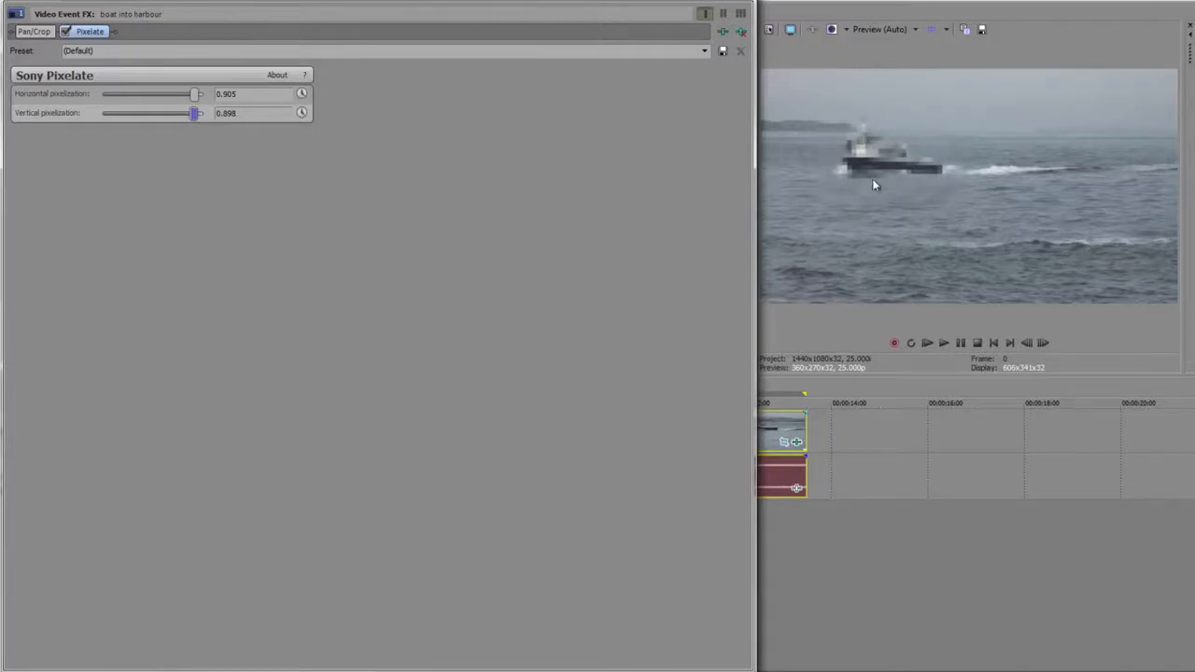
Play the clip from the Pan/Crop view to 00:00:06:01 and shift the mask over the boat to X 414.2, Y 383.9.
click(41, 32)
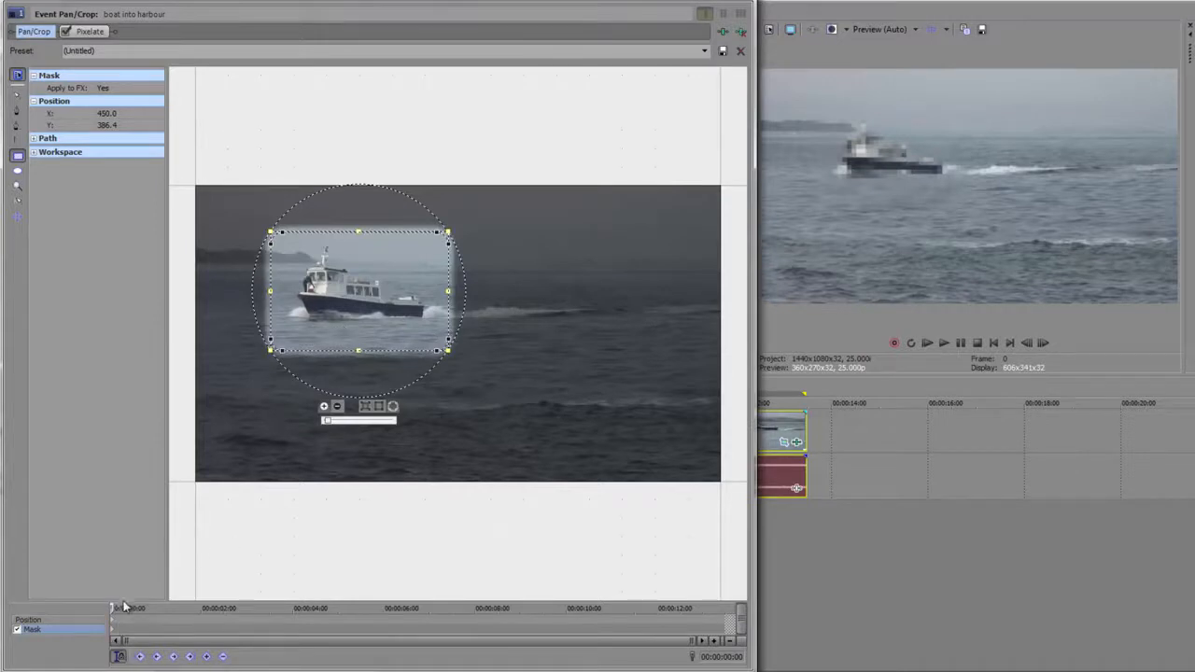
key(space)
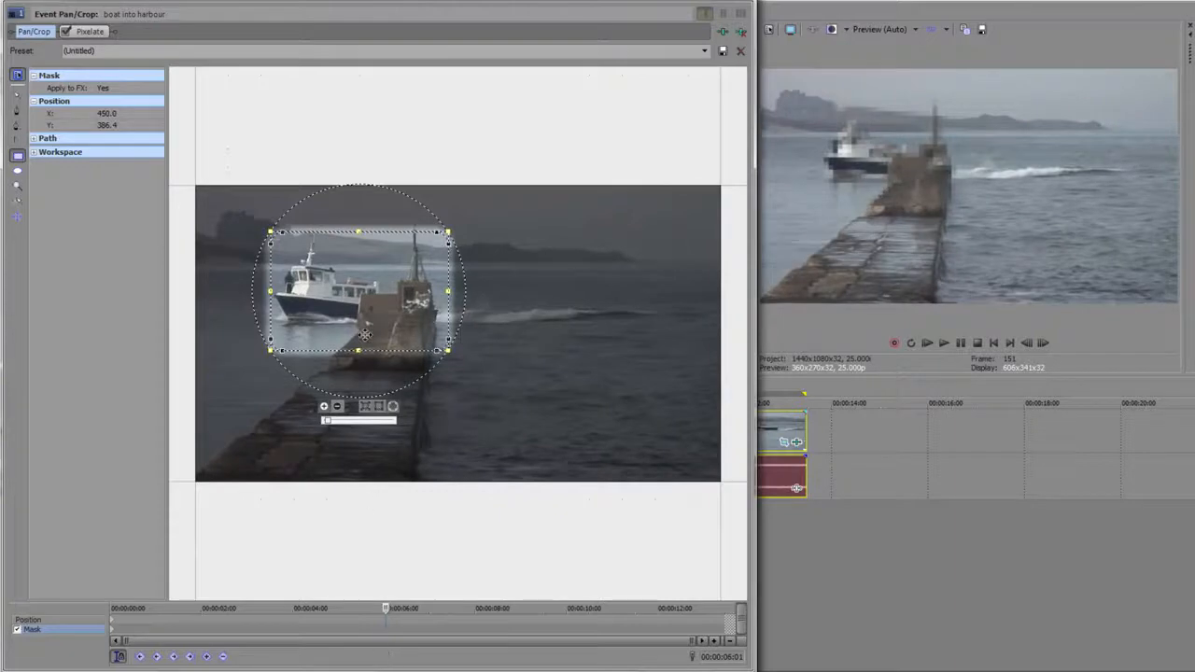
drag(366, 324, 358, 322)
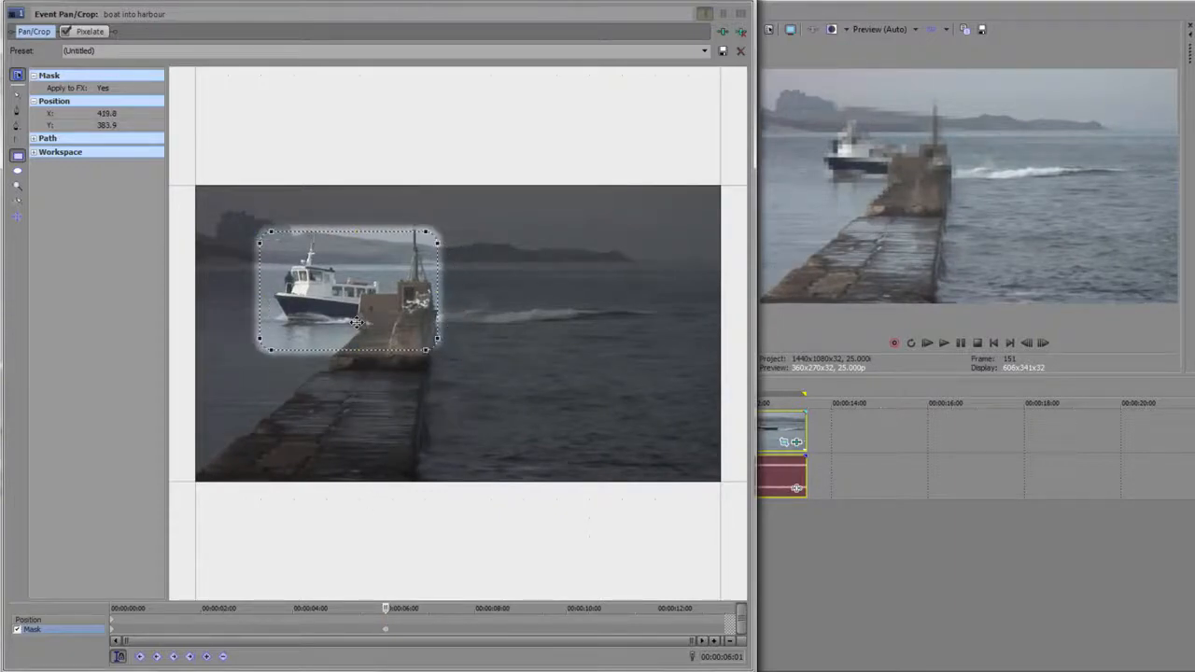
click(351, 322)
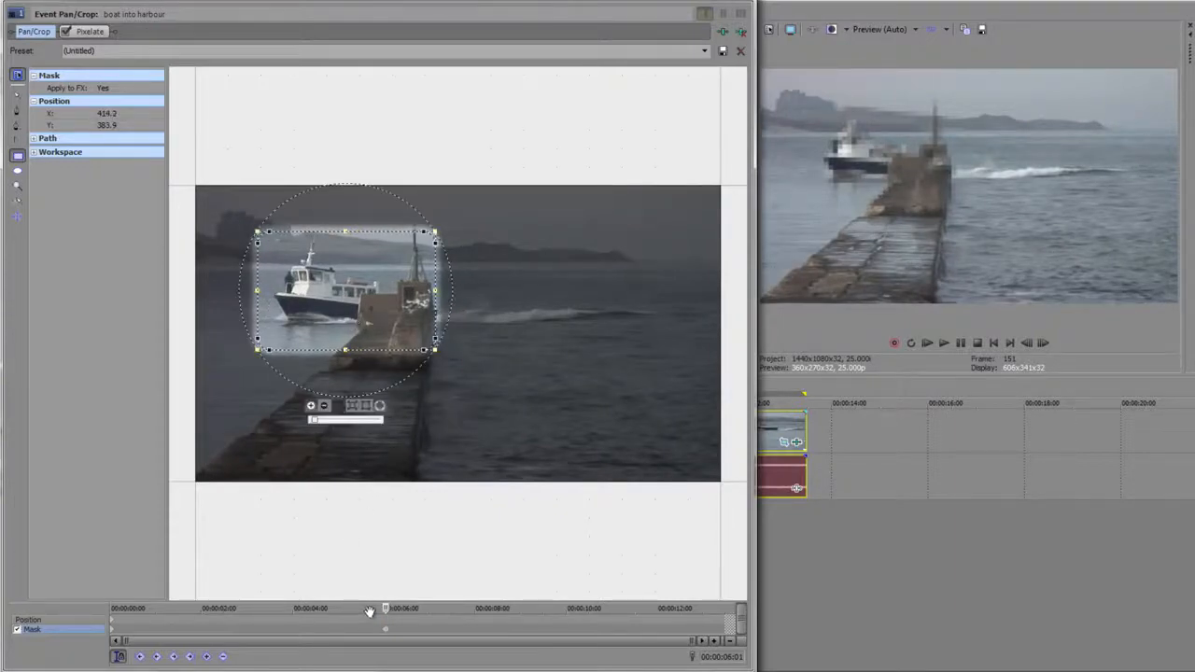
Keyframe the mask over the boat at 00:00:07:18 (X 361.3, Y 381.4) and at 00:00:09:17, widening it there to enclose the stern.
drag(388, 608, 457, 631)
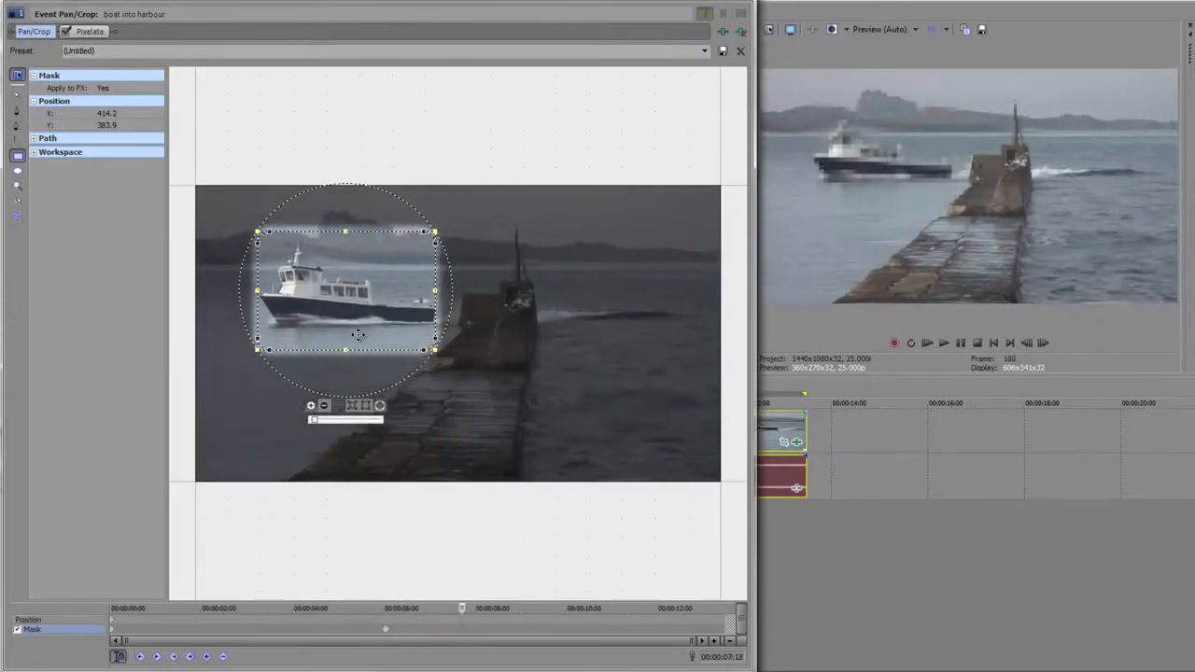
drag(358, 302, 338, 300)
drag(430, 609, 552, 625)
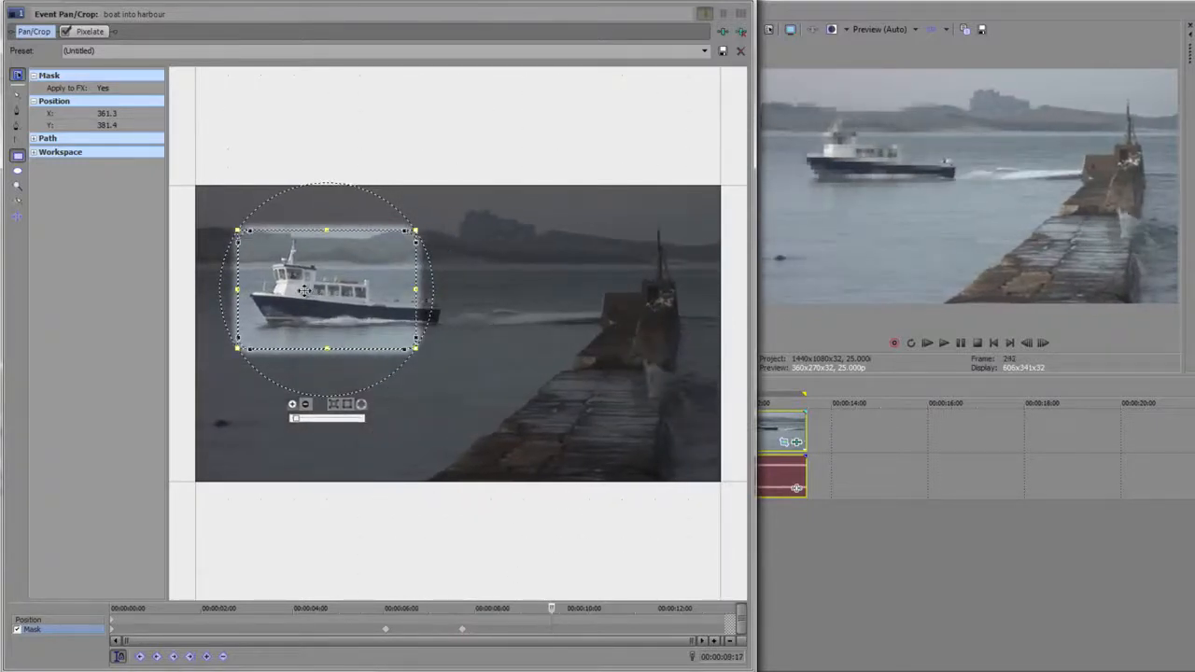
drag(304, 291, 300, 290)
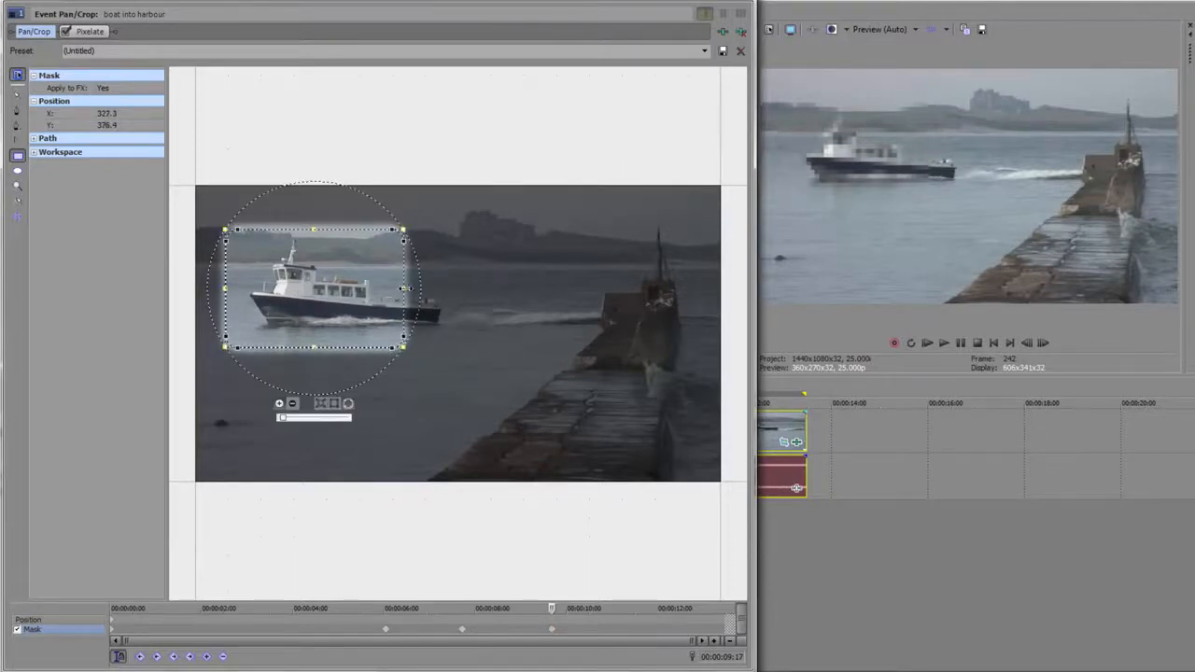
drag(406, 288, 494, 293)
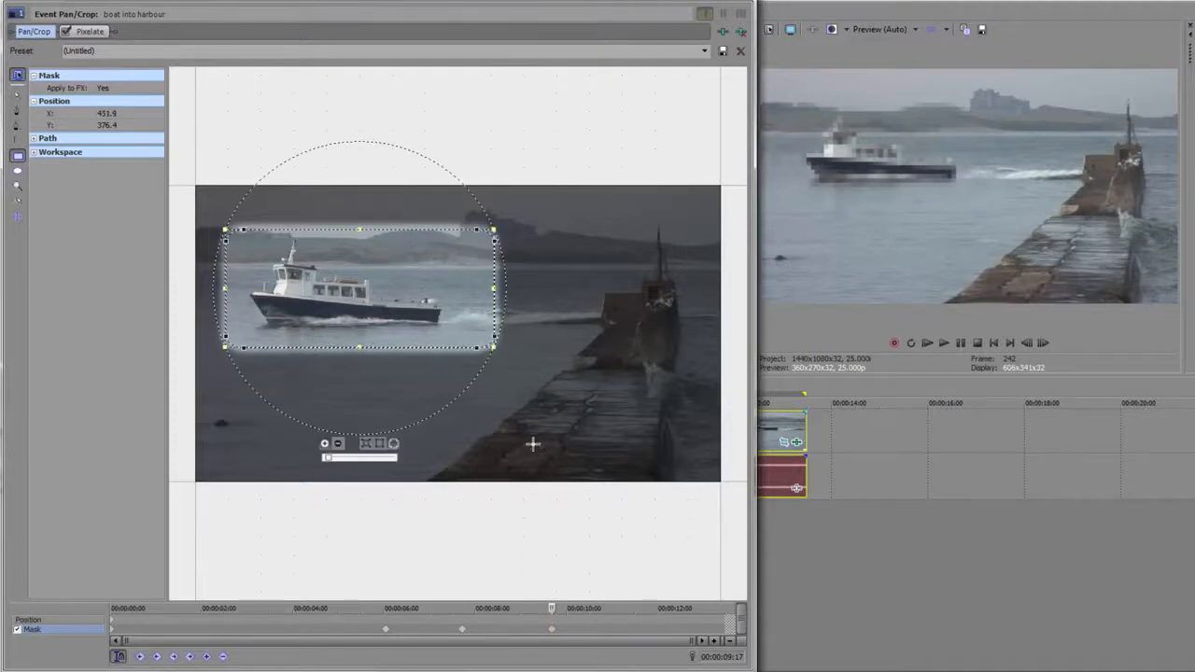
Widen the mask at the 00:00:07:18 keyframe to enclose the boat's stern, and return to the 00:00:06:01 keyframe.
drag(552, 611, 461, 628)
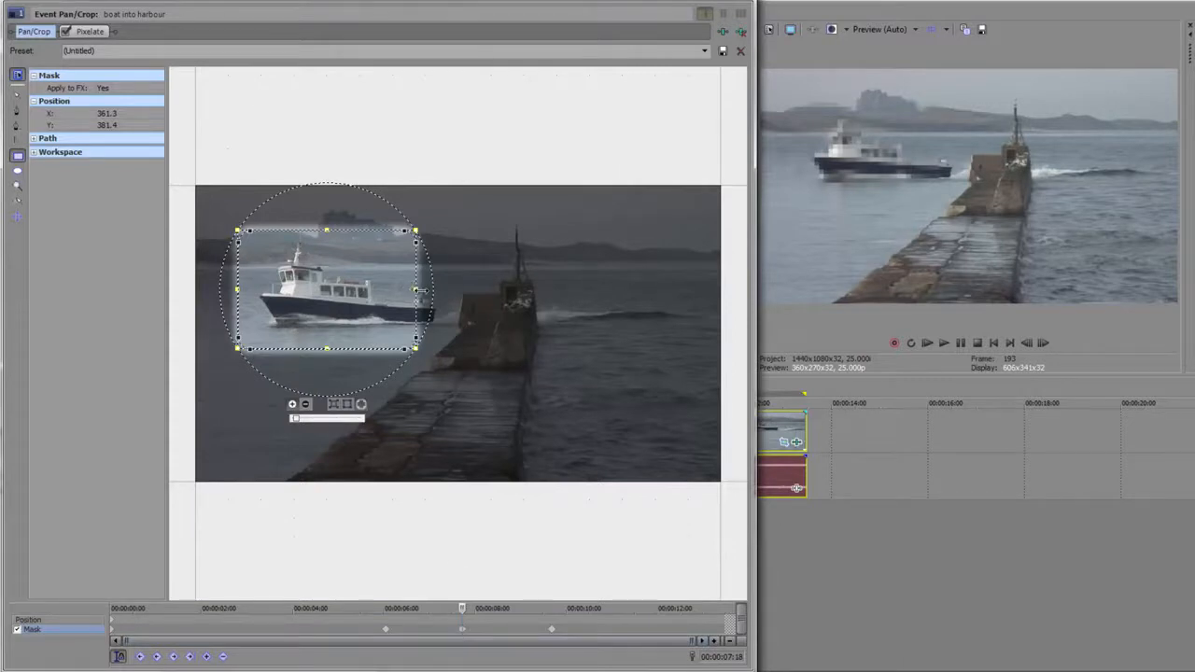
drag(417, 291, 461, 290)
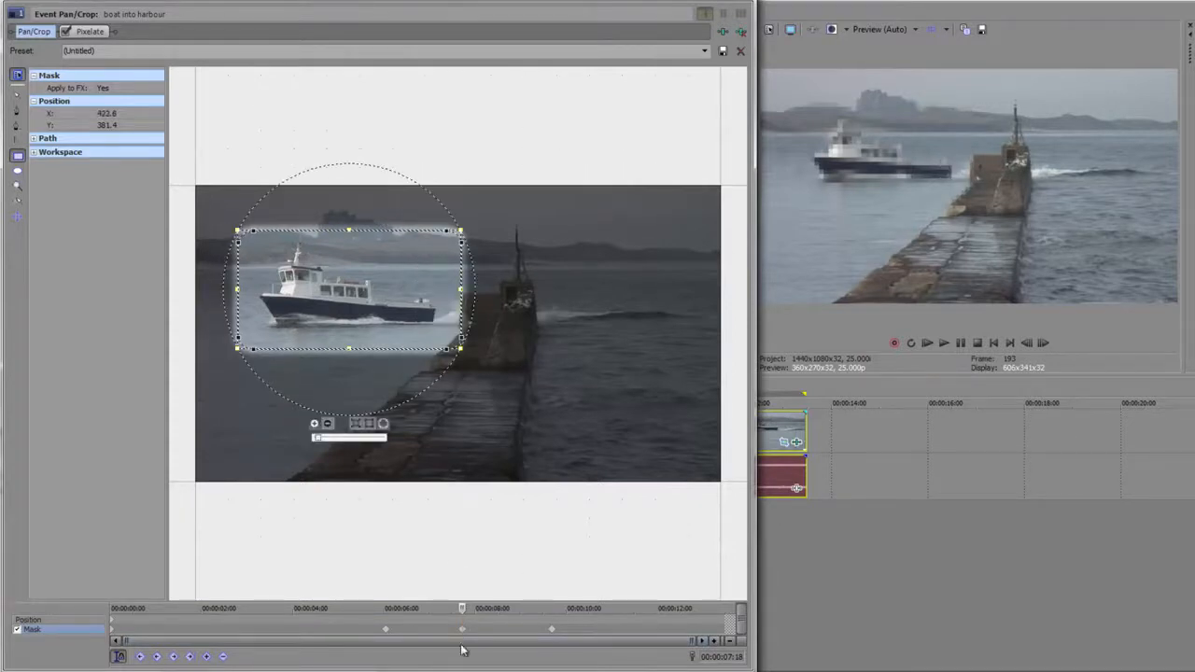
drag(461, 609, 385, 616)
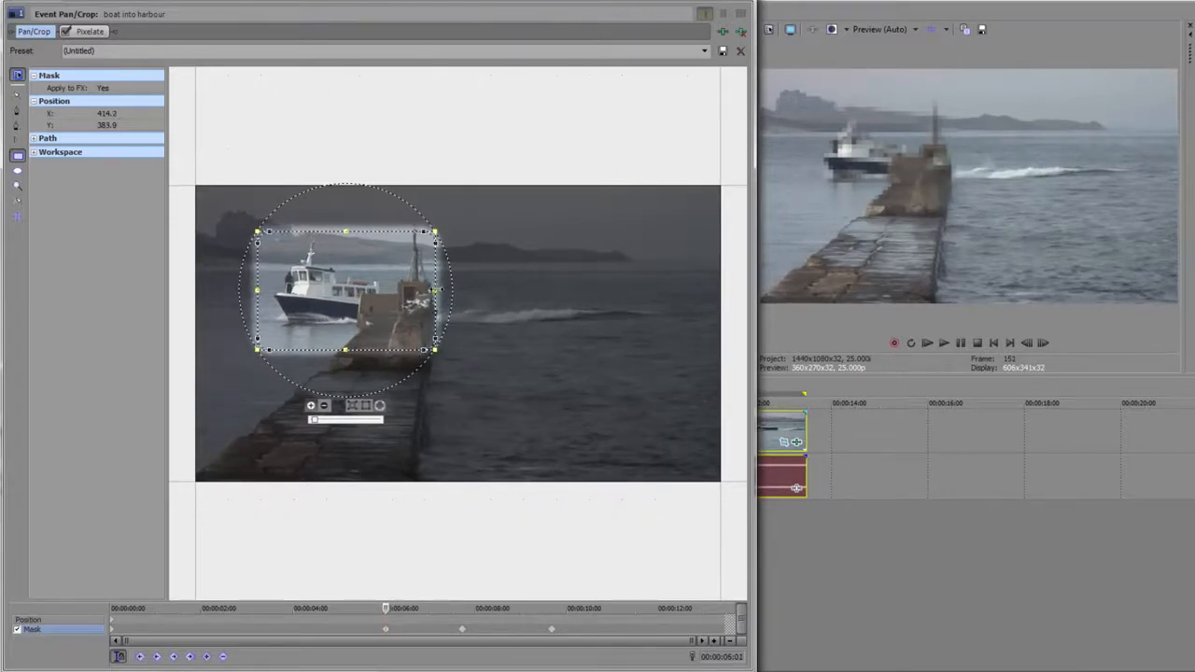
Widen the mask rightward at the 00:00:06:01 keyframe, and keyframe it over the boat at 00:00:12:00 with position X 525.5, Y 358.8.
drag(433, 290, 453, 293)
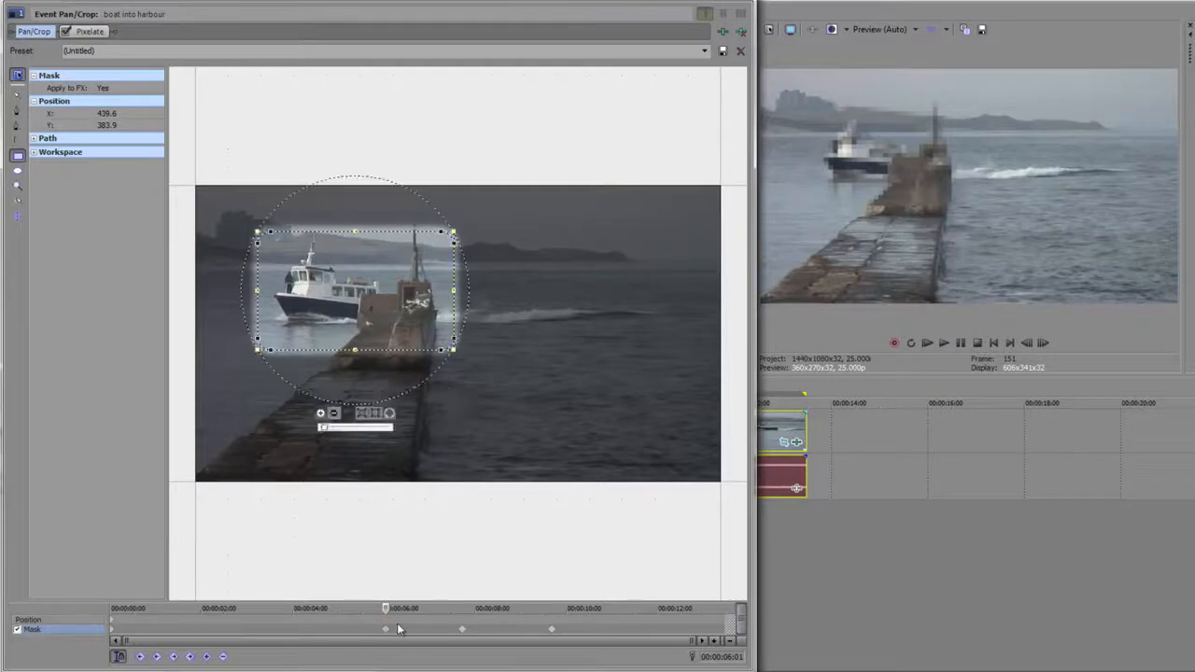
drag(385, 616, 702, 628)
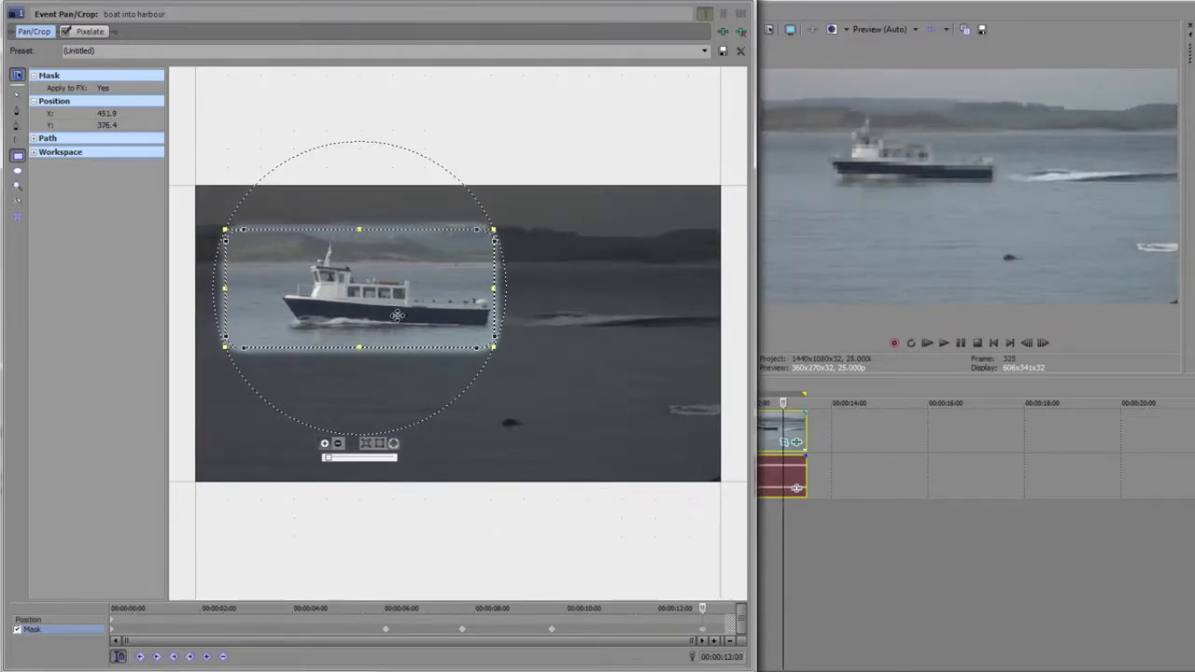
drag(398, 314, 420, 317)
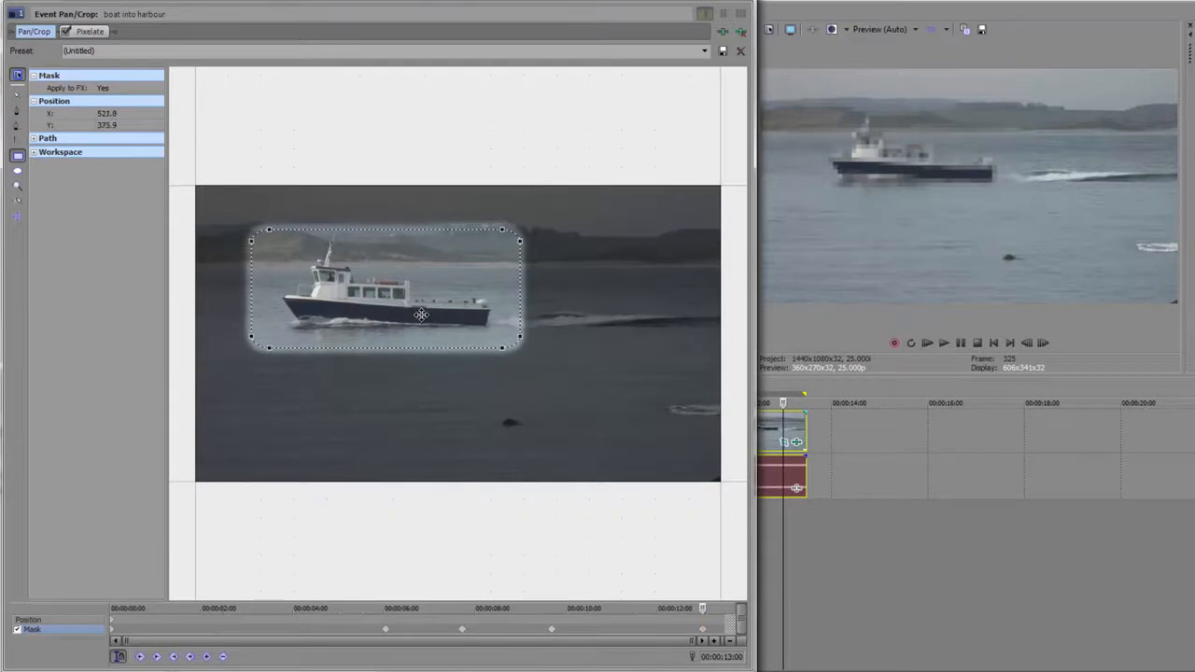
drag(421, 312, 423, 309)
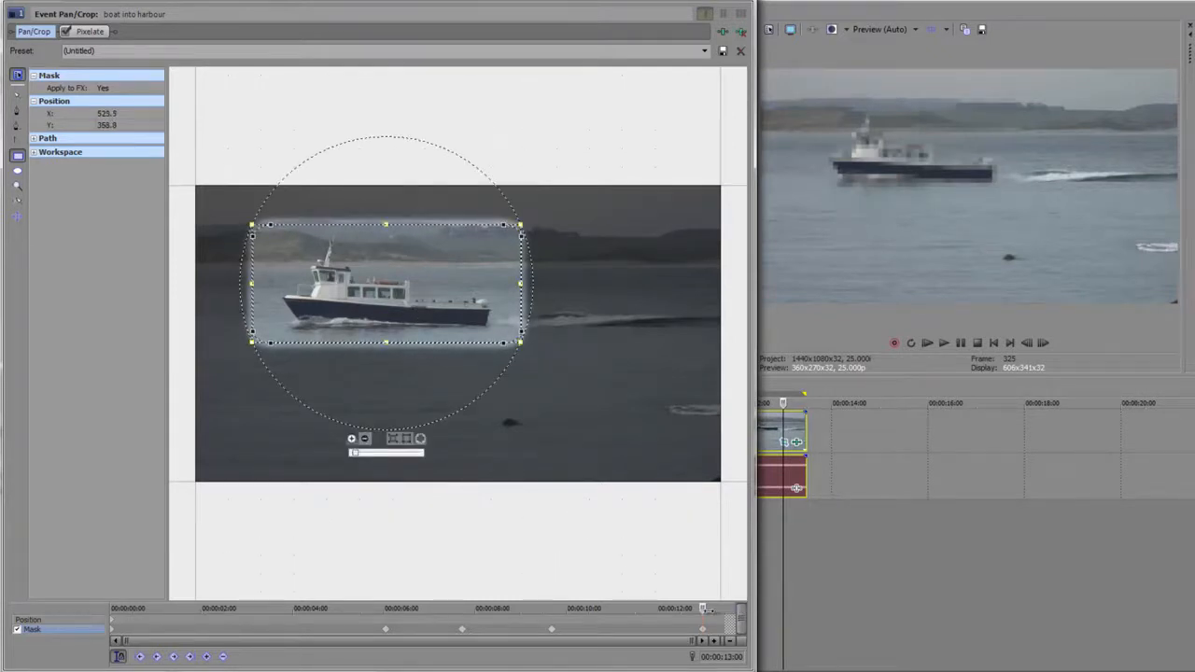
Scrub through the mask animation, close the Event Pan/Crop window, and play the project from the start to review the pixelated boat.
drag(697, 613, 419, 626)
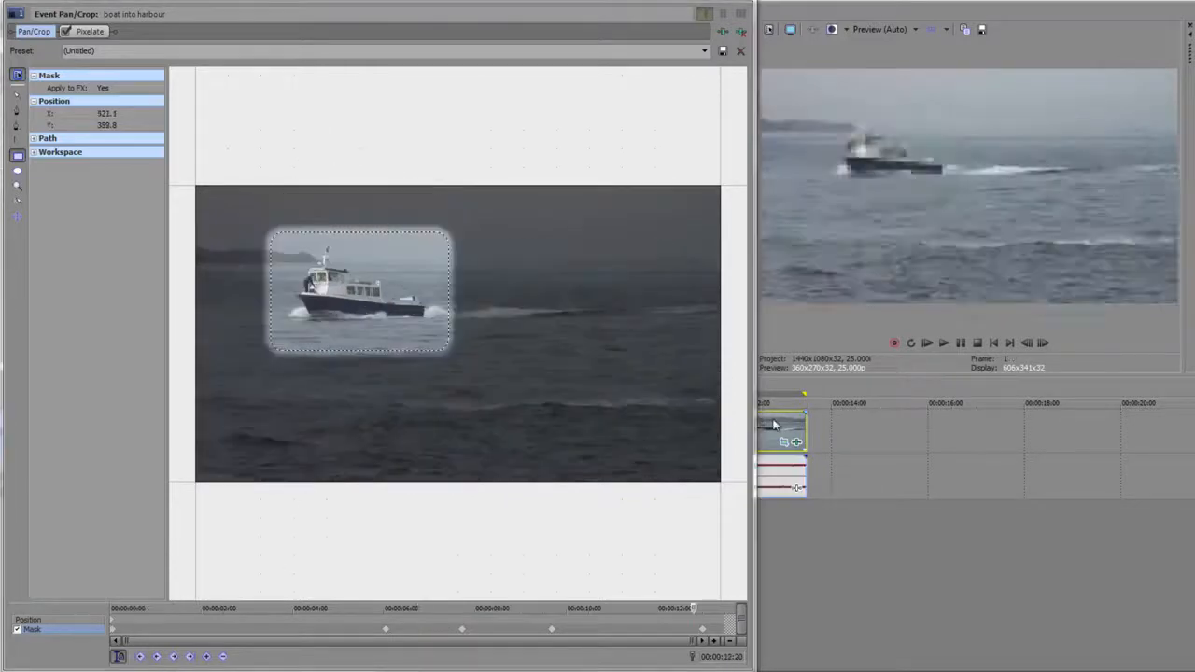
click(746, 5)
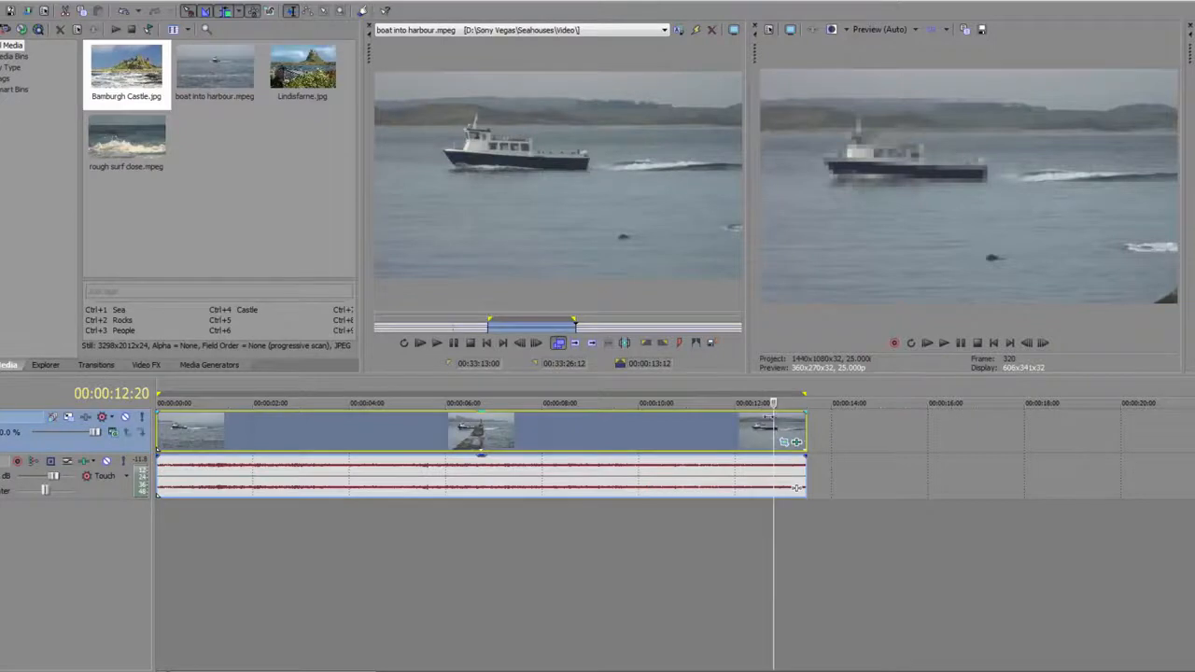
key(Home)
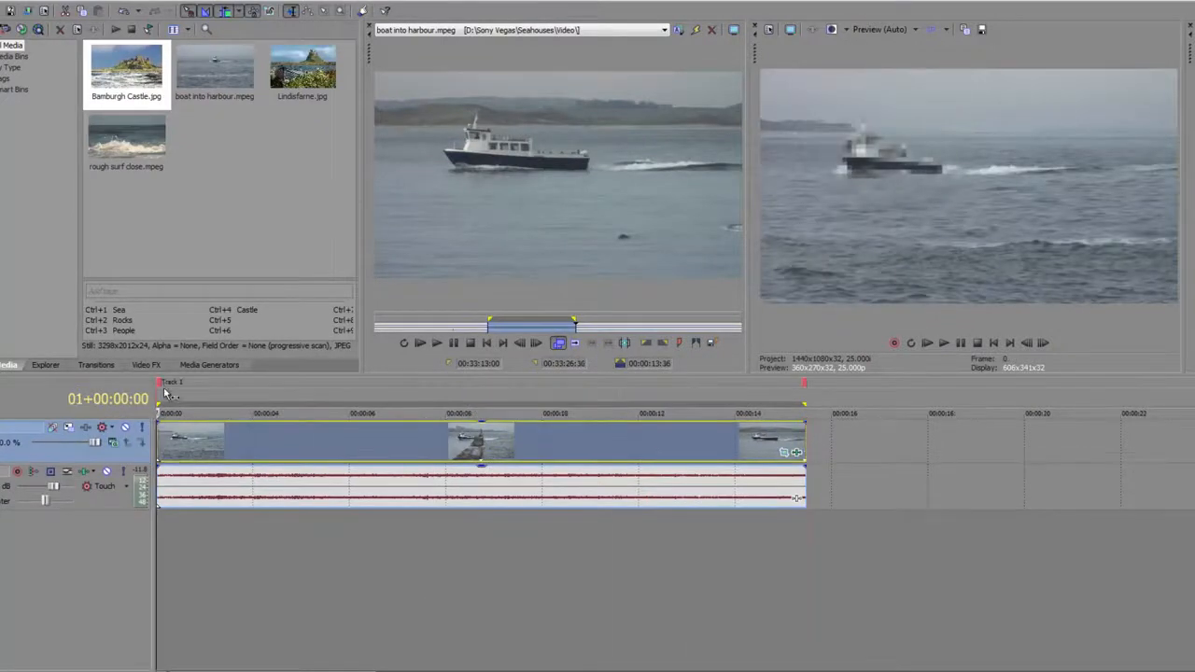
key(space)
Reopen the boat clip's Pan/Crop at its Position track and shrink the crop frame around its centre to zoom in.
click(783, 453)
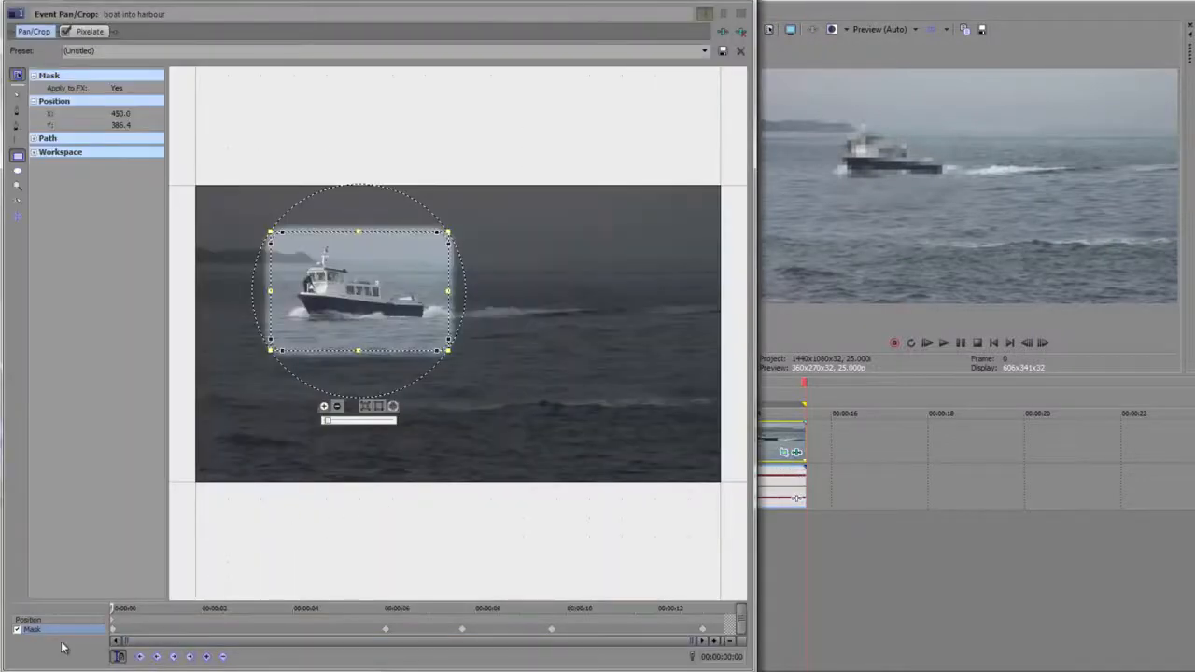
click(68, 622)
scroll(474, 392, down, 5)
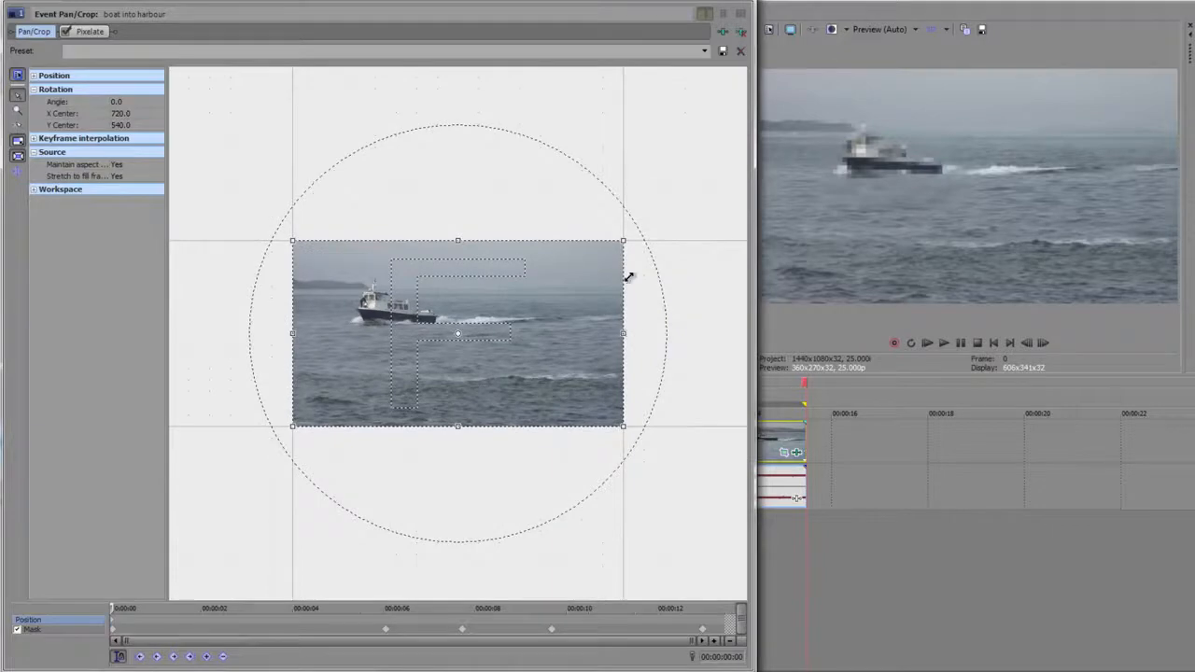
drag(627, 241, 595, 259)
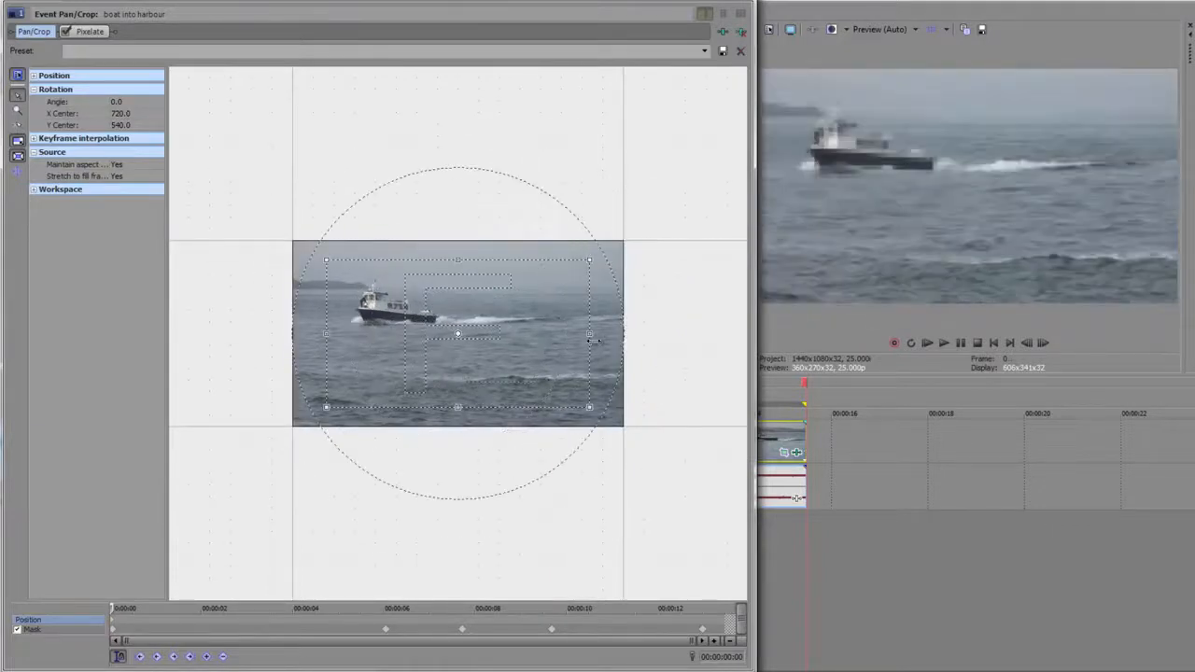
mouse_move(589, 334)
mouse_down()
mouse_move(600, 333)
mouse_move(569, 341)
mouse_up()
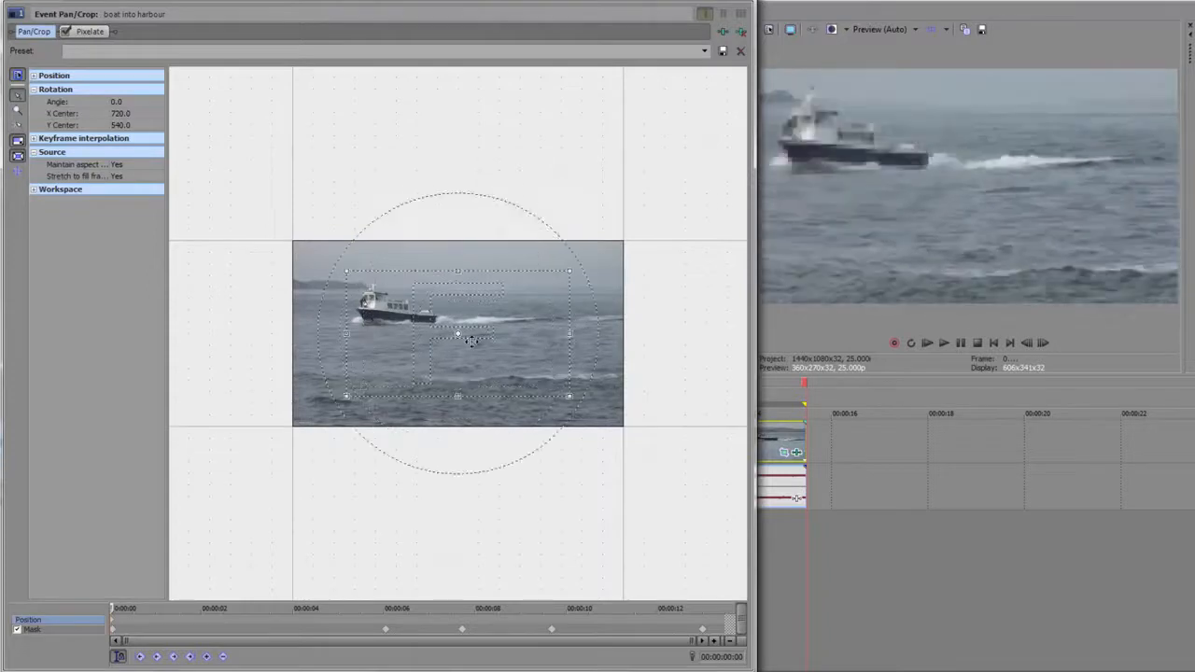
mouse_move(571, 269)
mouse_down()
mouse_move(608, 243)
mouse_move(572, 270)
mouse_up()
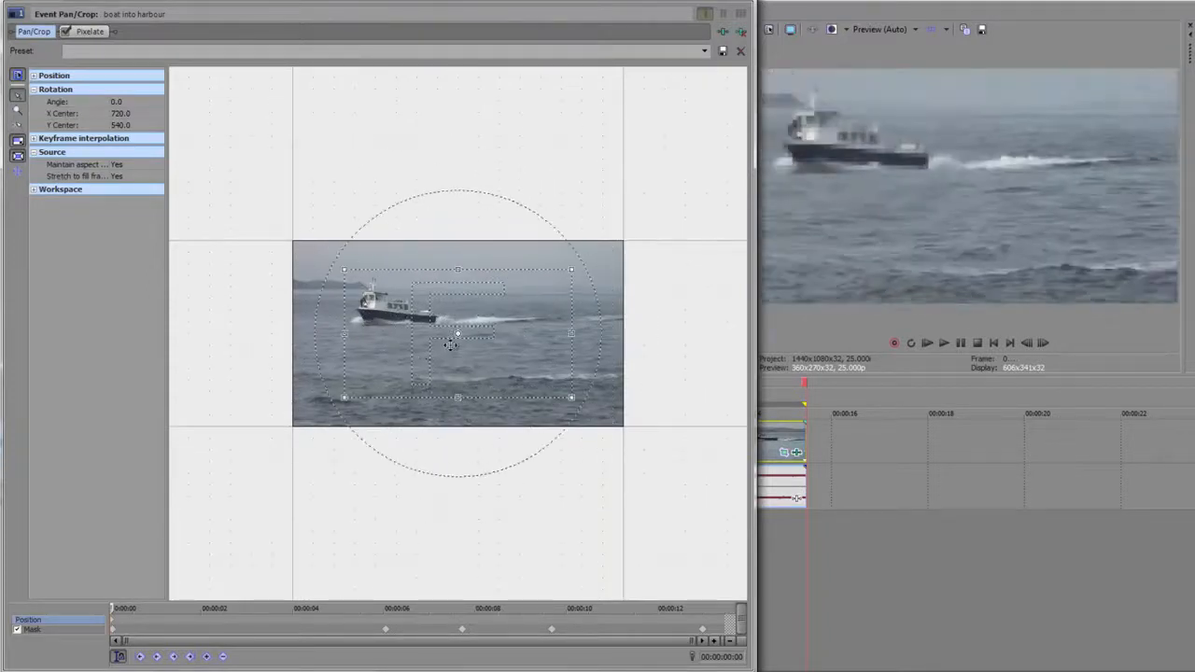
Stretch the crop frame wider than the picture, and refit it to the full picture with its centre at X 720.0, Y 532.0.
drag(510, 331, 683, 347)
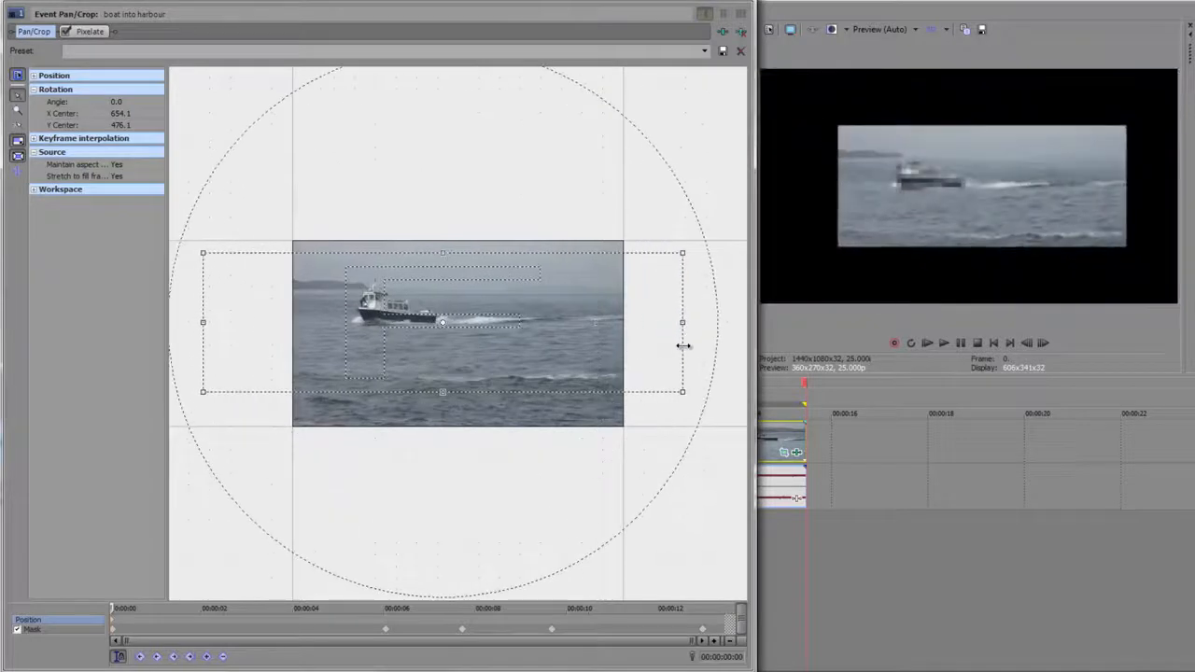
drag(445, 252, 463, 293)
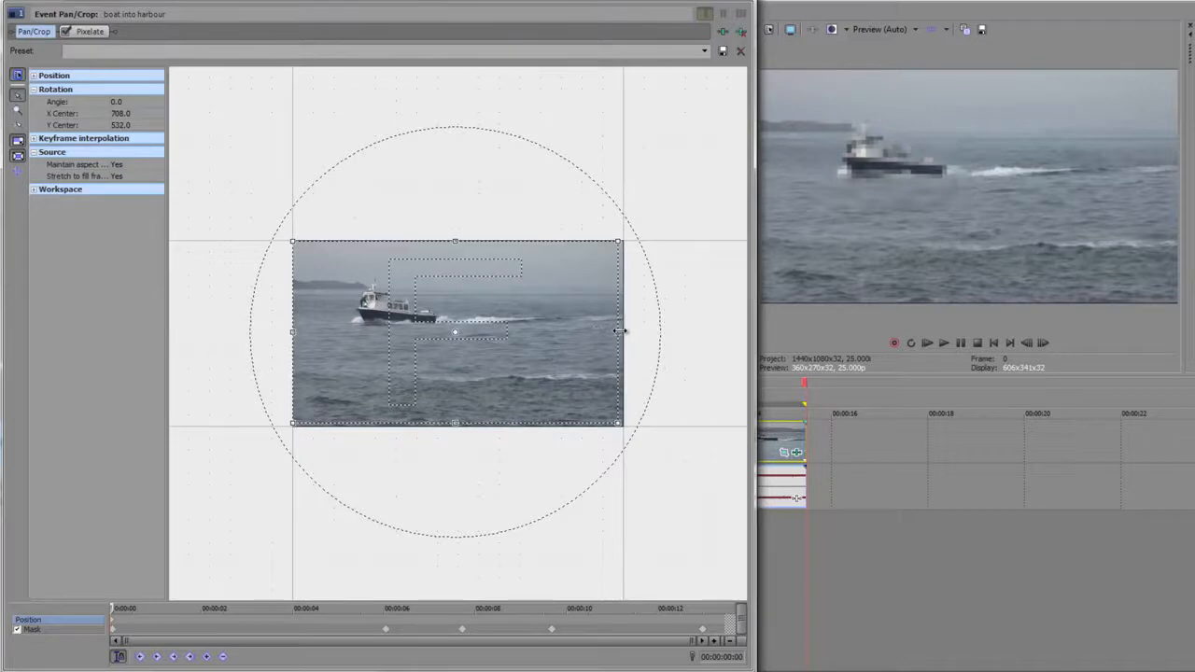
drag(625, 332, 633, 332)
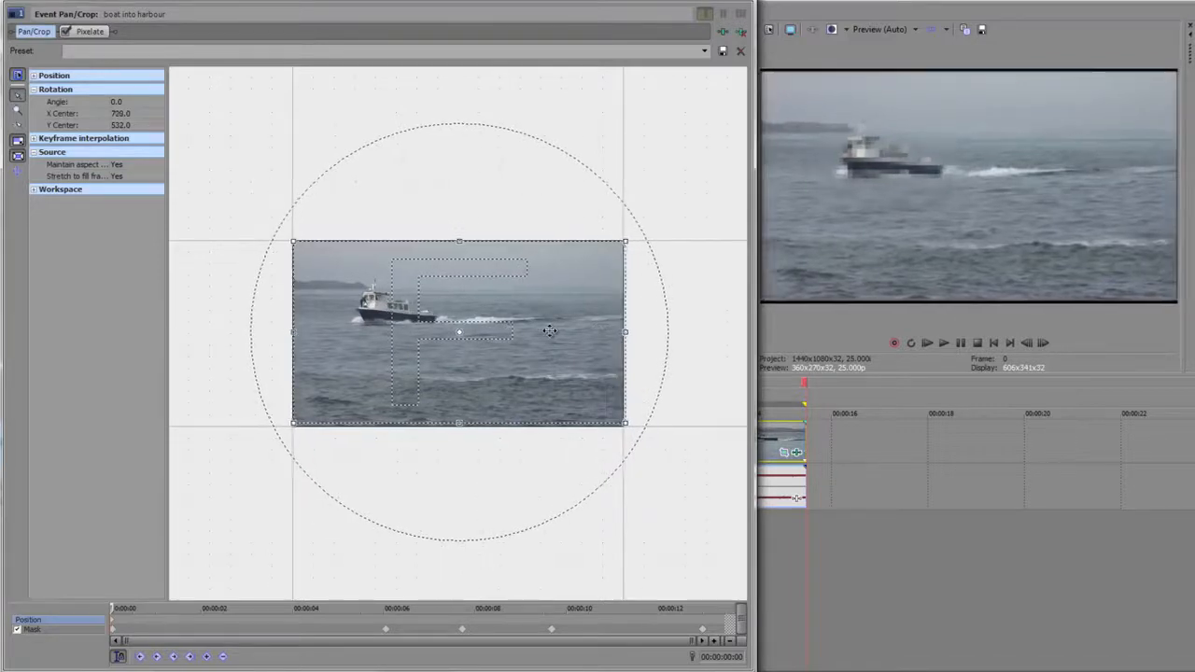
drag(549, 330, 547, 330)
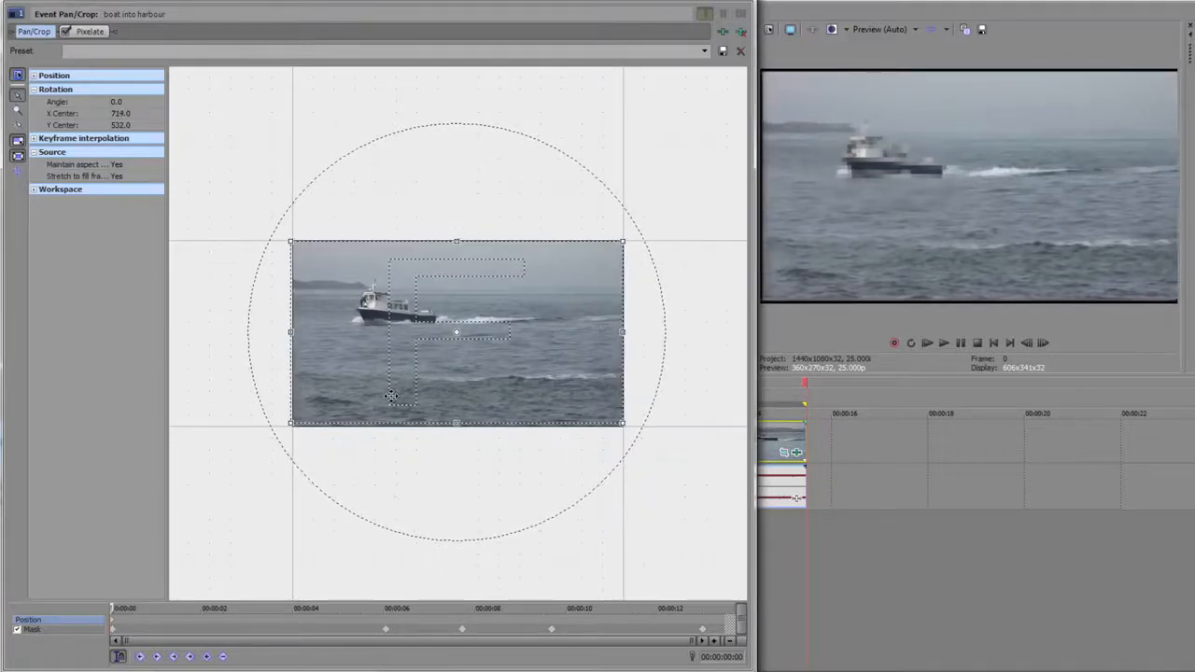
drag(416, 354, 417, 354)
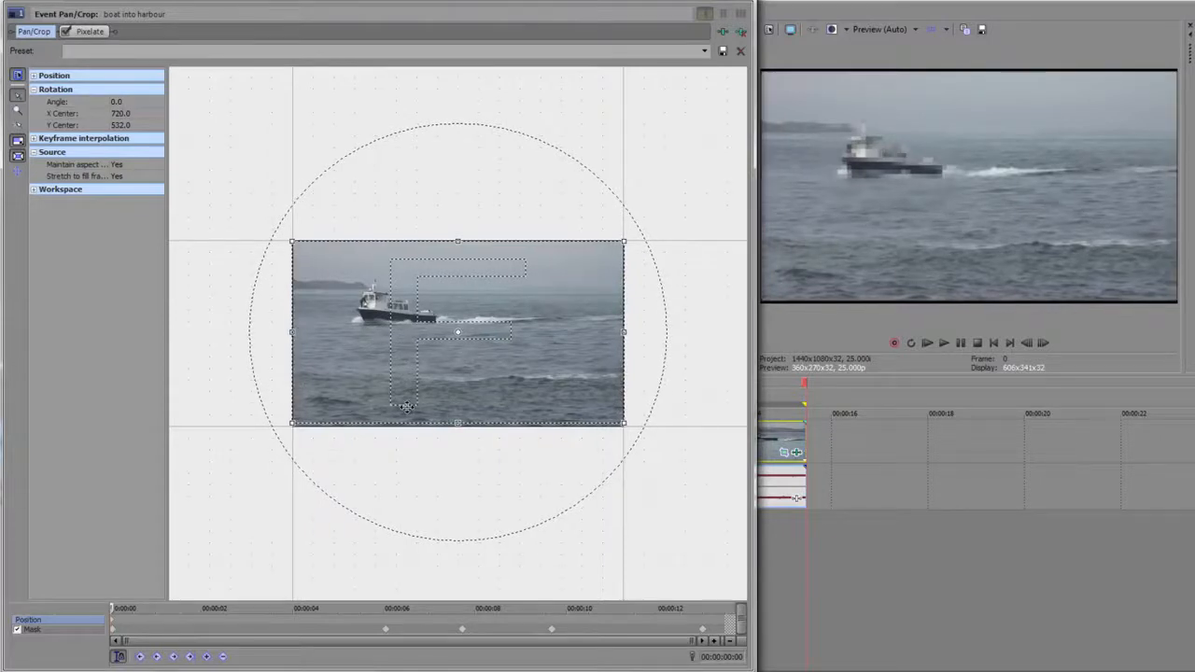
Try shrinking the crop frame from its right edge with the left edge fixed, and enlarge it back to the full picture.
drag(626, 332, 569, 336)
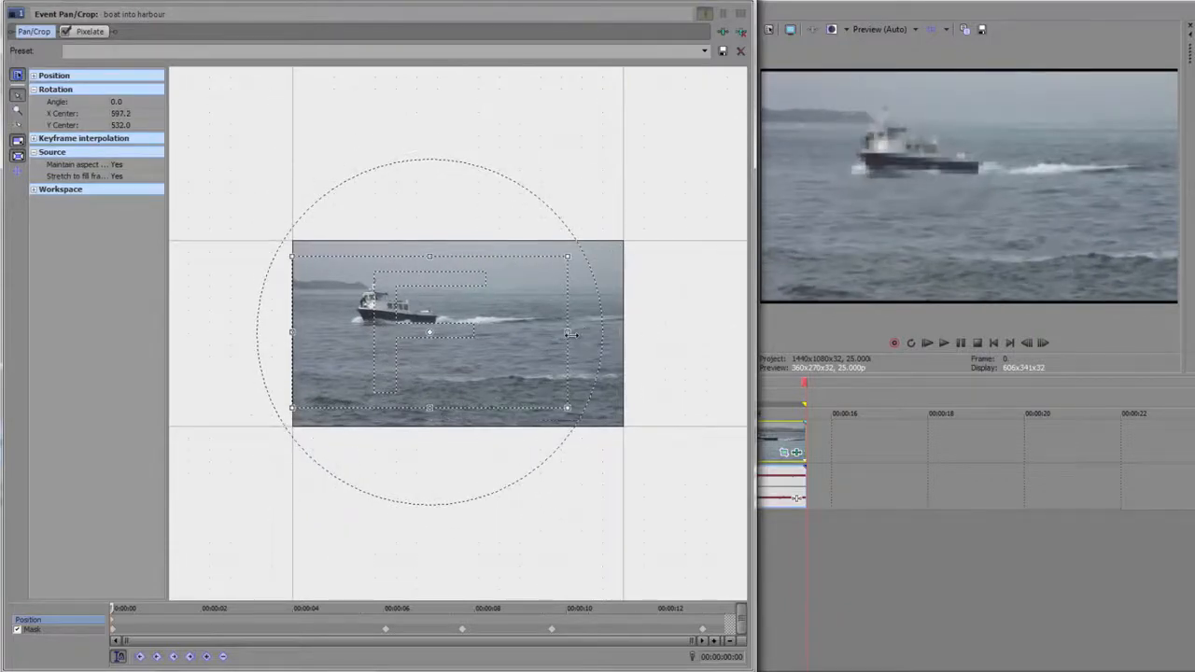
drag(566, 334, 630, 357)
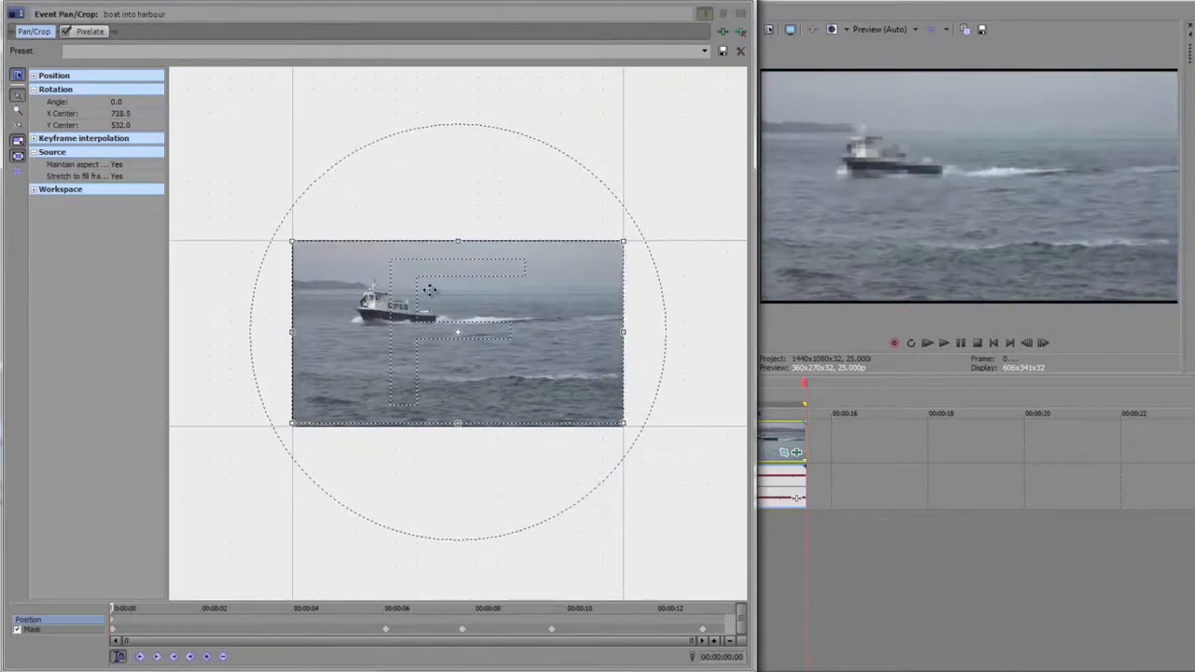
mouse_move(460, 239)
mouse_down()
mouse_move(460, 317)
mouse_move(459, 240)
mouse_up()
mouse_move(458, 426)
mouse_down()
mouse_move(455, 408)
mouse_move(456, 430)
mouse_up()
Shrink and move the crop frame tightly around the boat, with its centre at X 478.9, Y 377.0.
drag(625, 421, 387, 297)
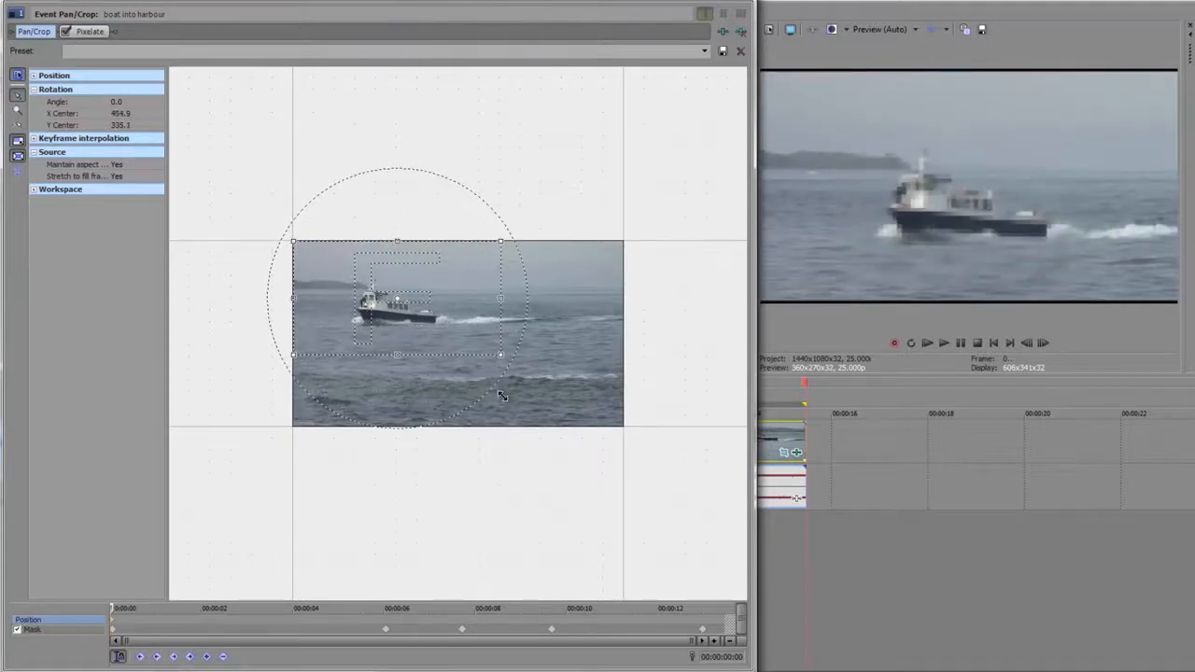
drag(451, 329, 491, 341)
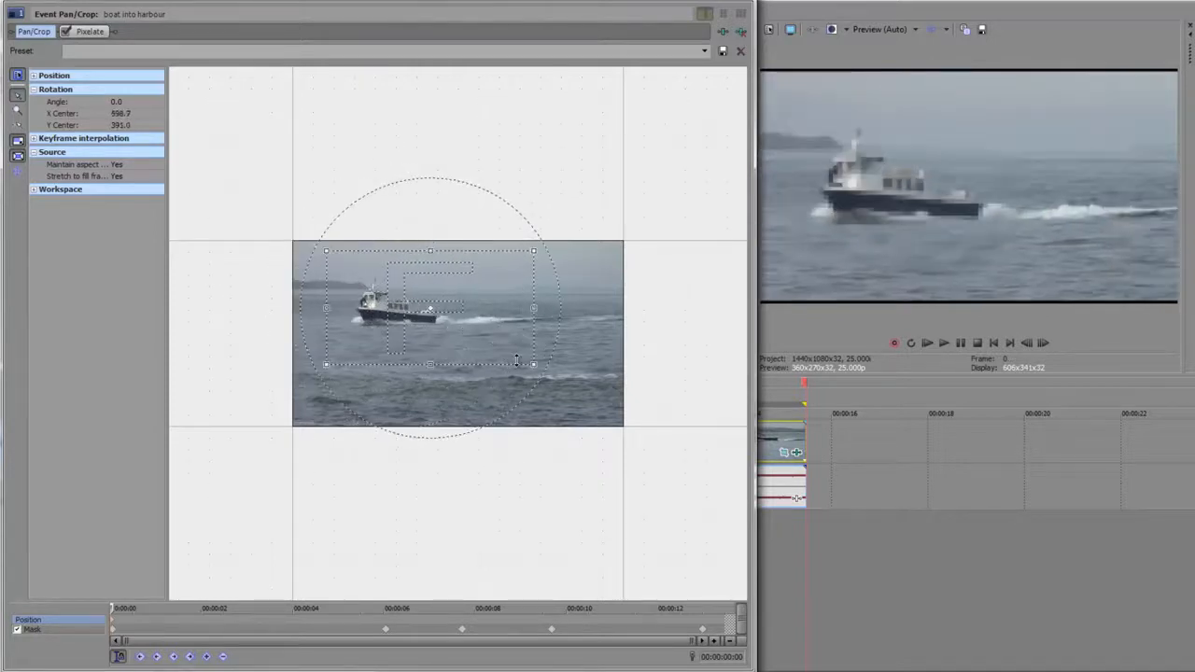
drag(490, 331, 519, 357)
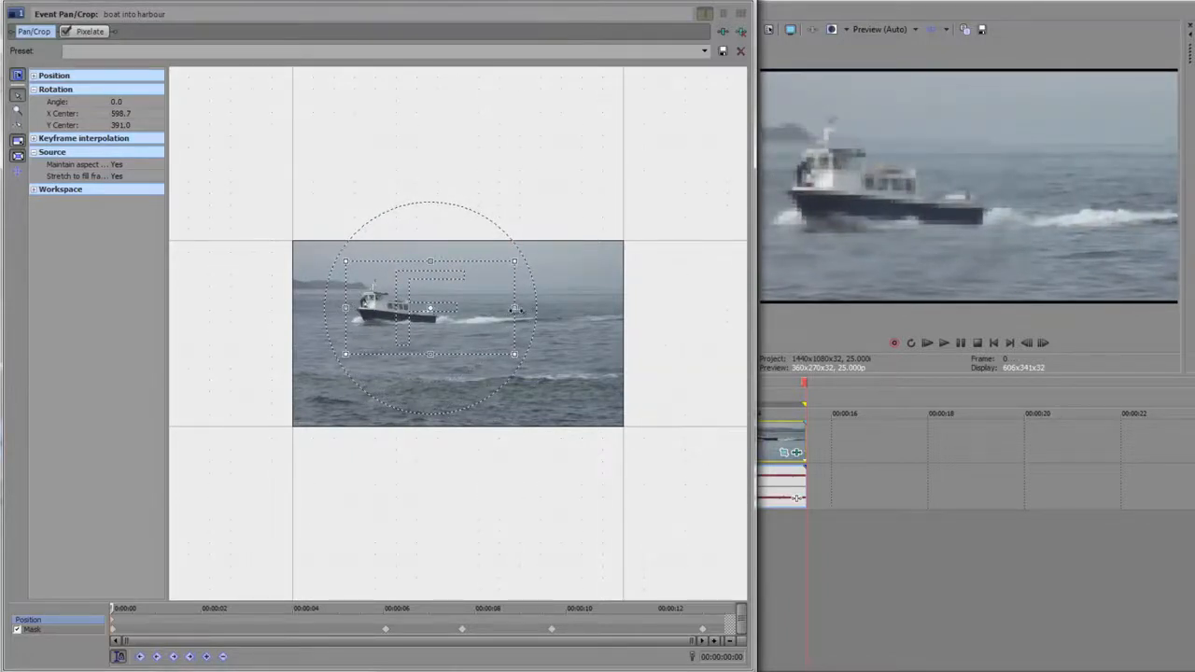
drag(514, 309, 459, 310)
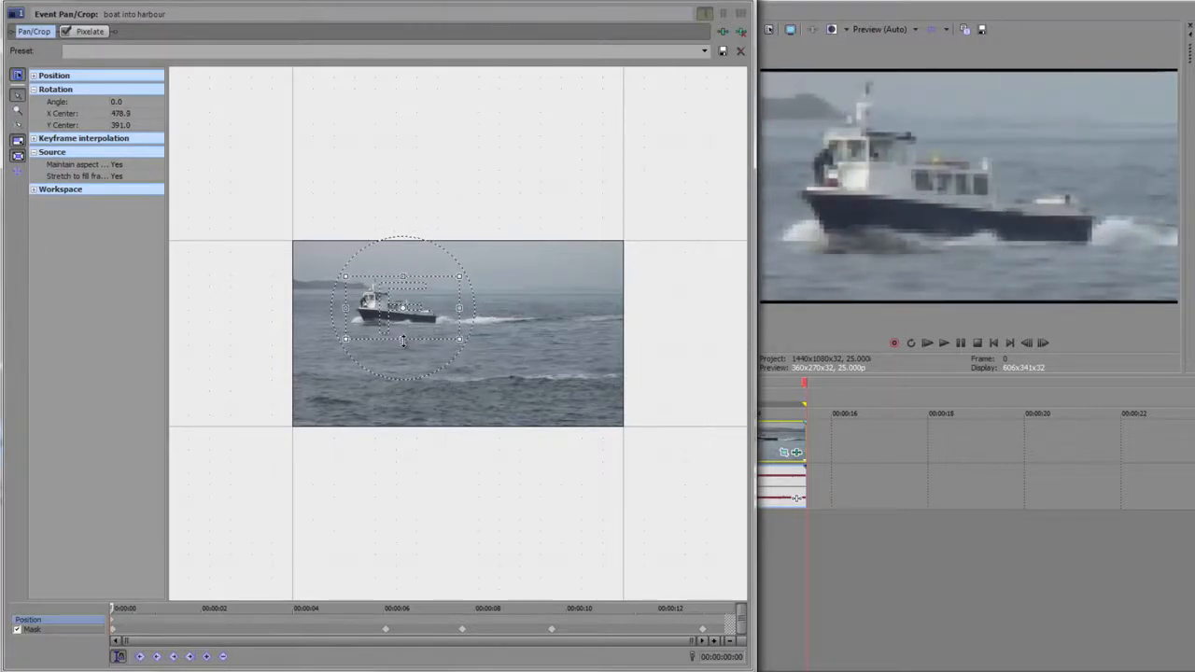
drag(403, 341, 403, 336)
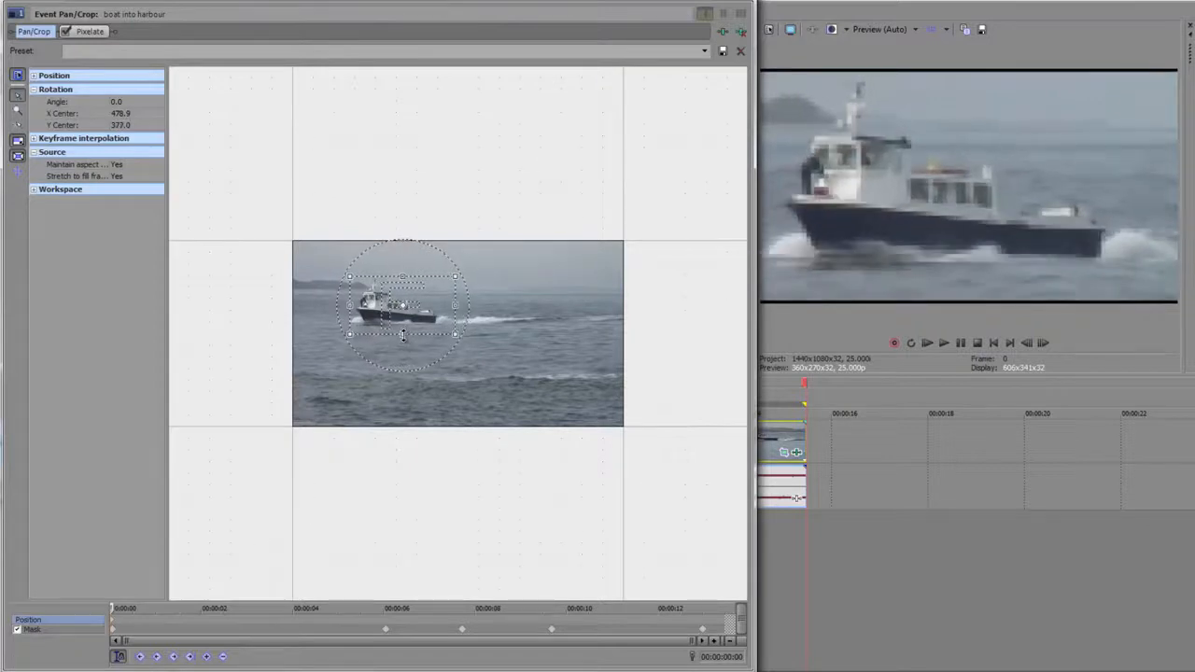